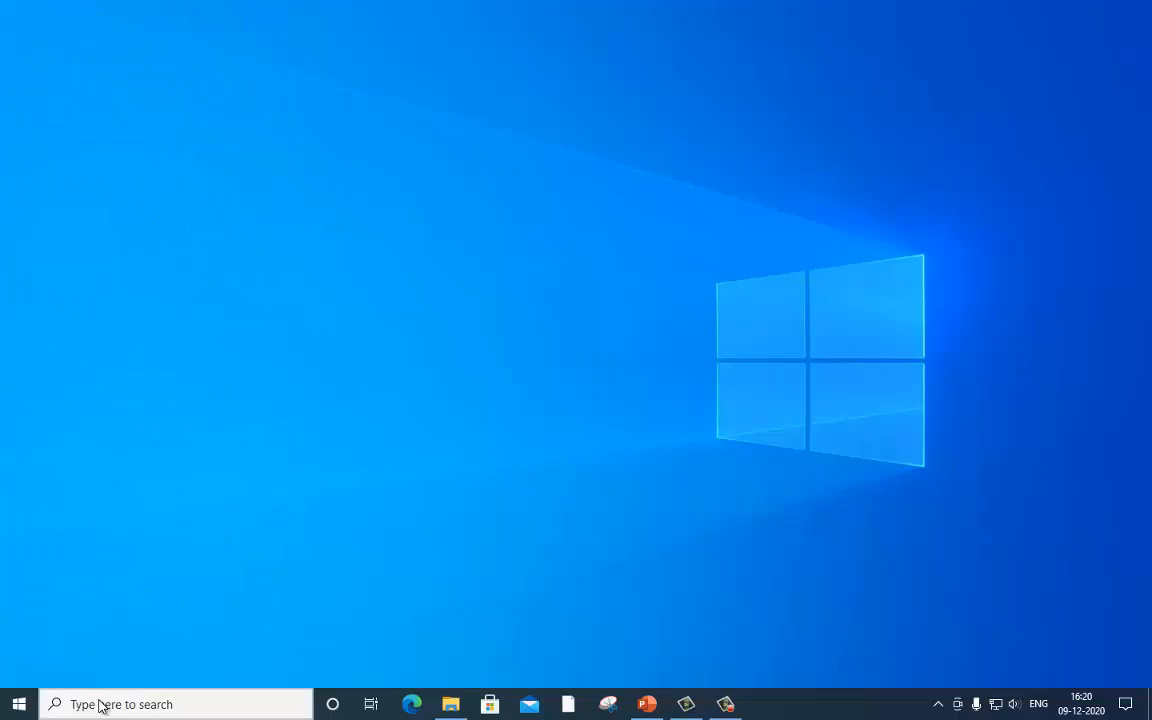
Step: Find and open the Paint app
{"action": "type", "text": "paint"}
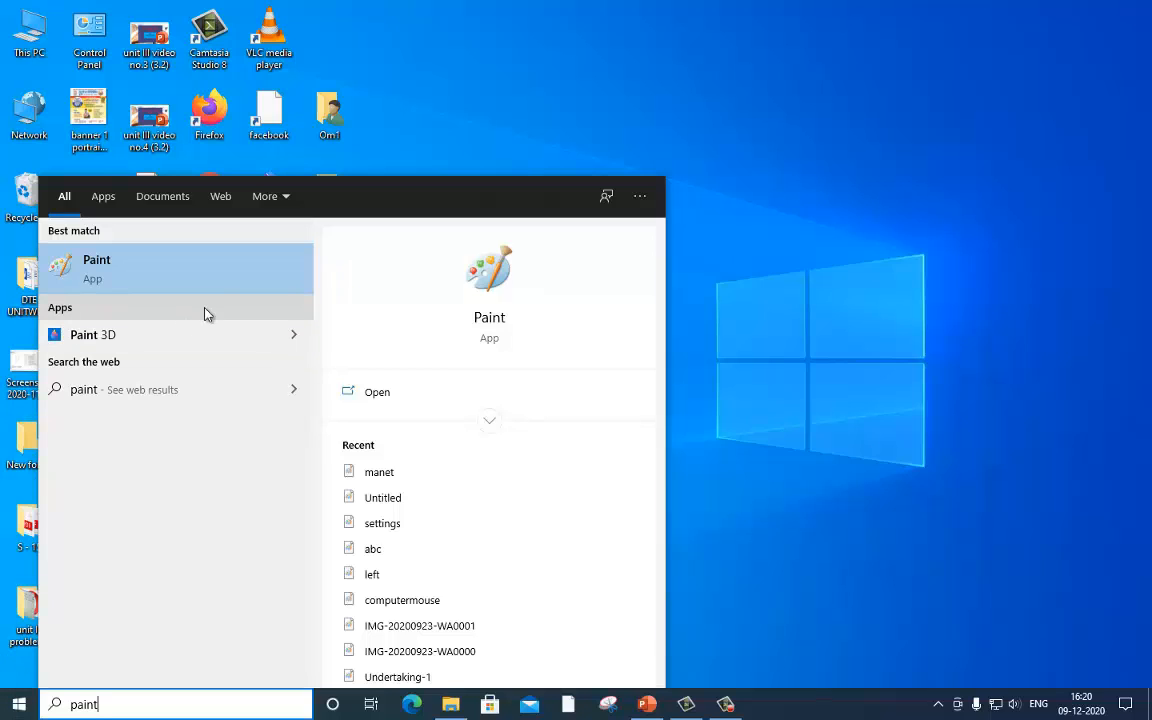
{"action": "left_click", "coordinate": [100, 279]}
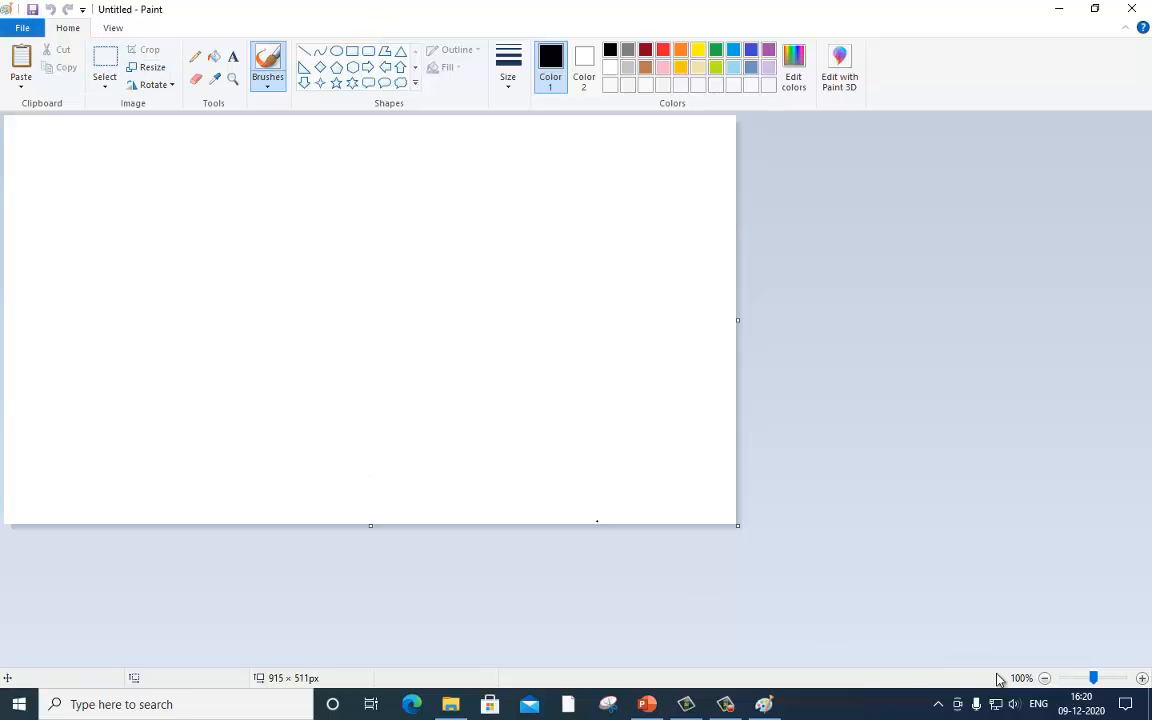
Step: Enlarge the blank canvas to about 1100 × 606 px
{"action": "left_click", "coordinate": [1143, 679]}
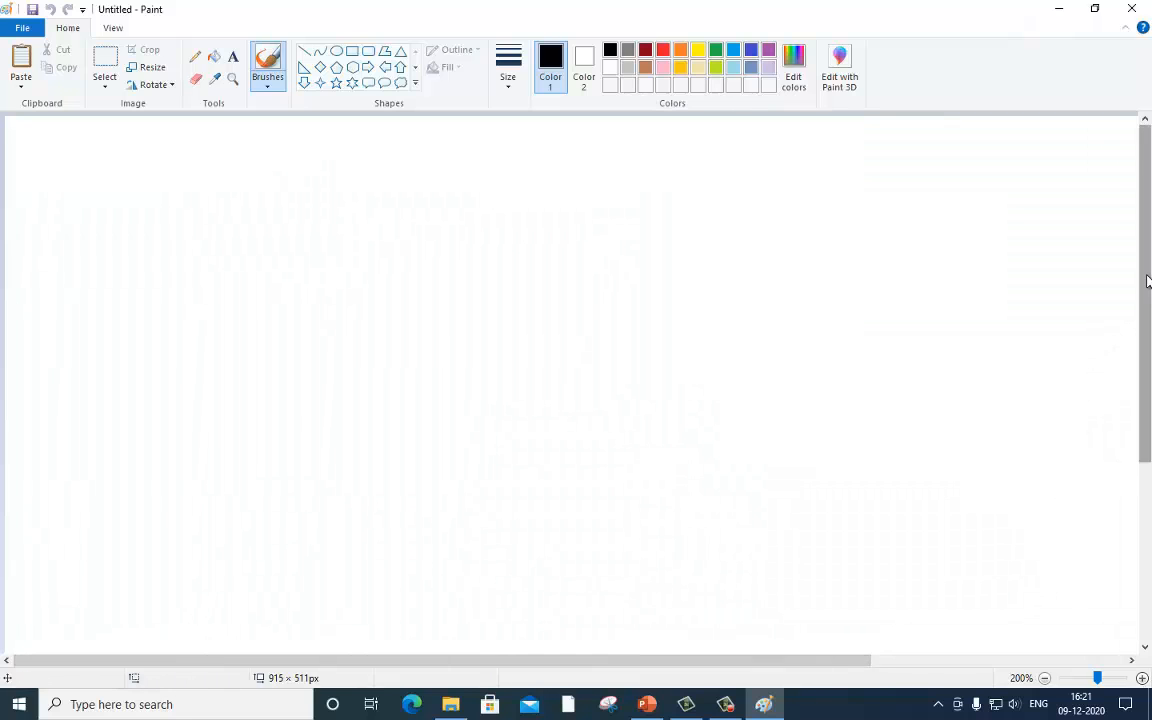
{"action": "left_click_drag", "start_coordinate": [1148, 282], "coordinate": [1138, 352]}
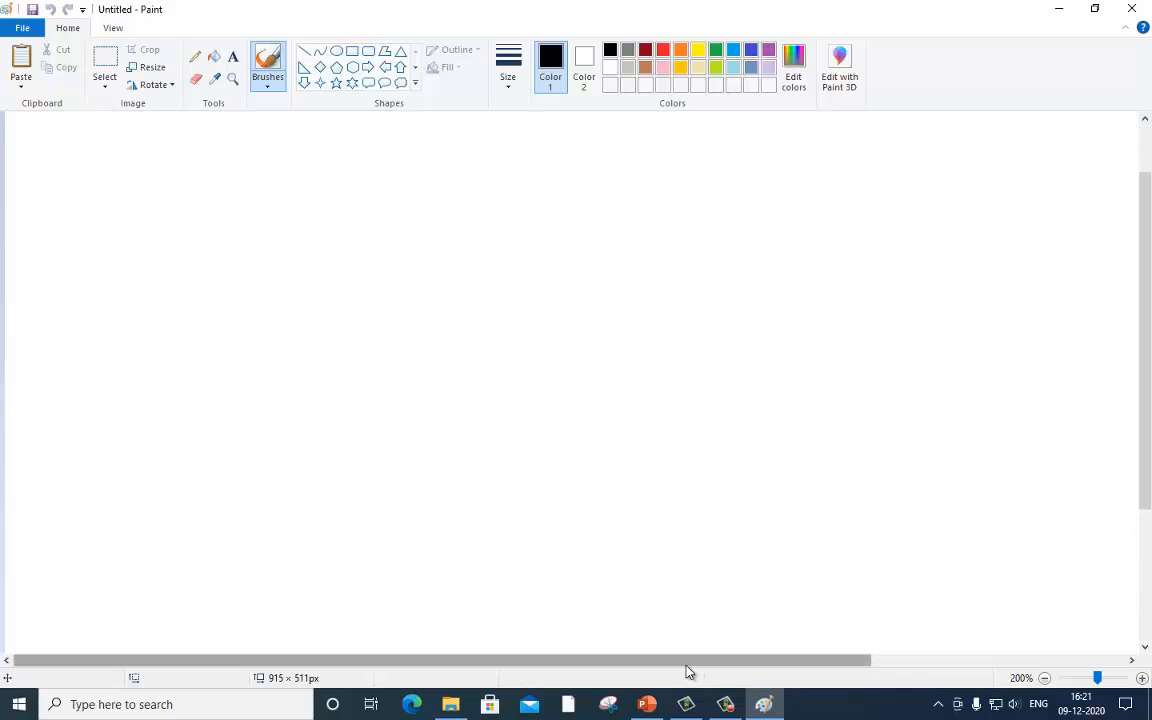
{"action": "left_click_drag", "start_coordinate": [719, 665], "coordinate": [860, 664]}
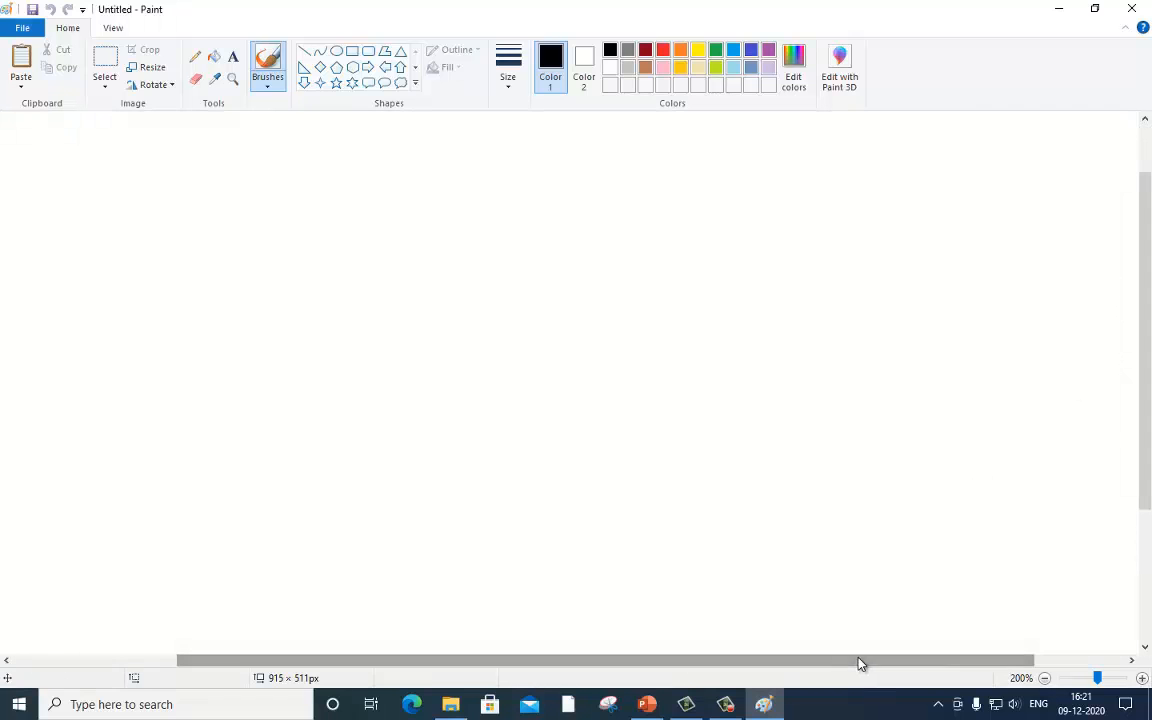
{"action": "left_click", "coordinate": [1045, 679]}
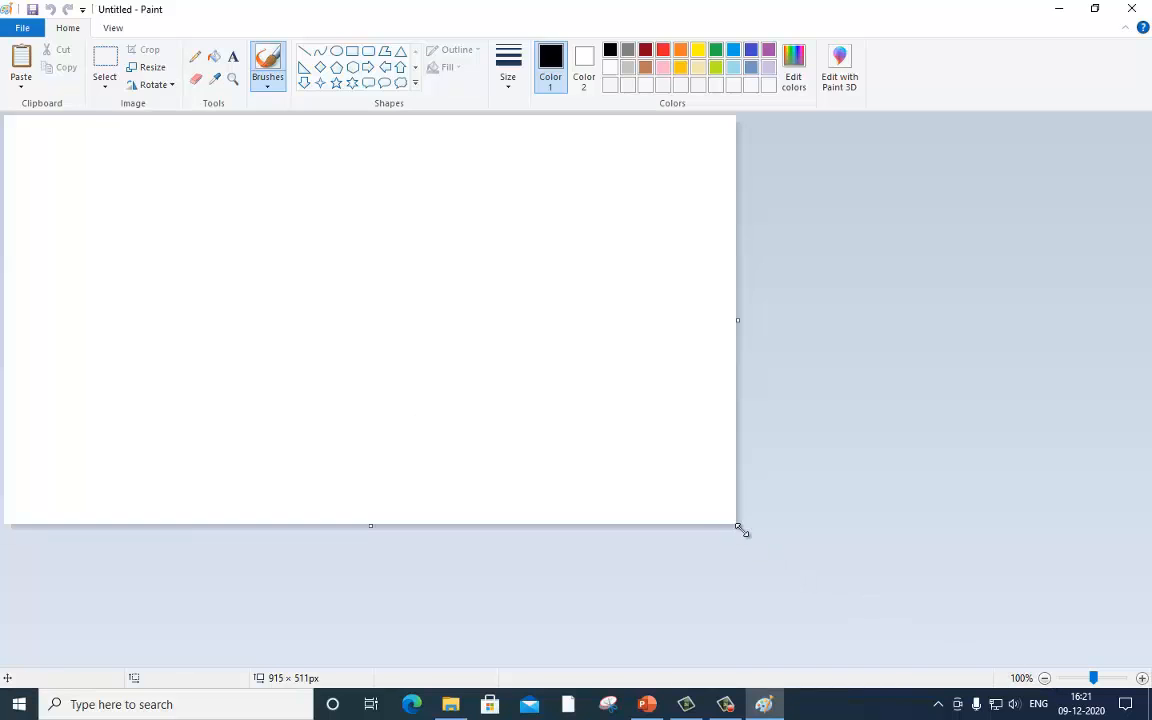
{"action": "left_click_drag", "start_coordinate": [741, 531], "coordinate": [770, 519]}
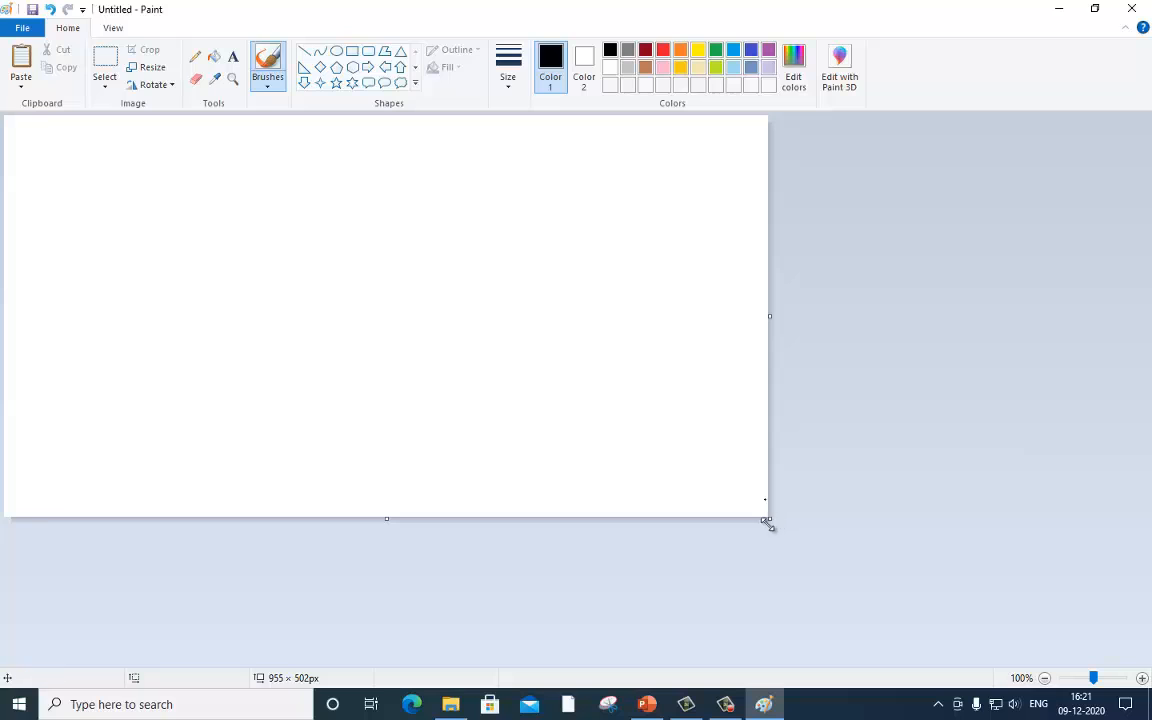
{"action": "left_click_drag", "start_coordinate": [770, 519], "coordinate": [885, 601]}
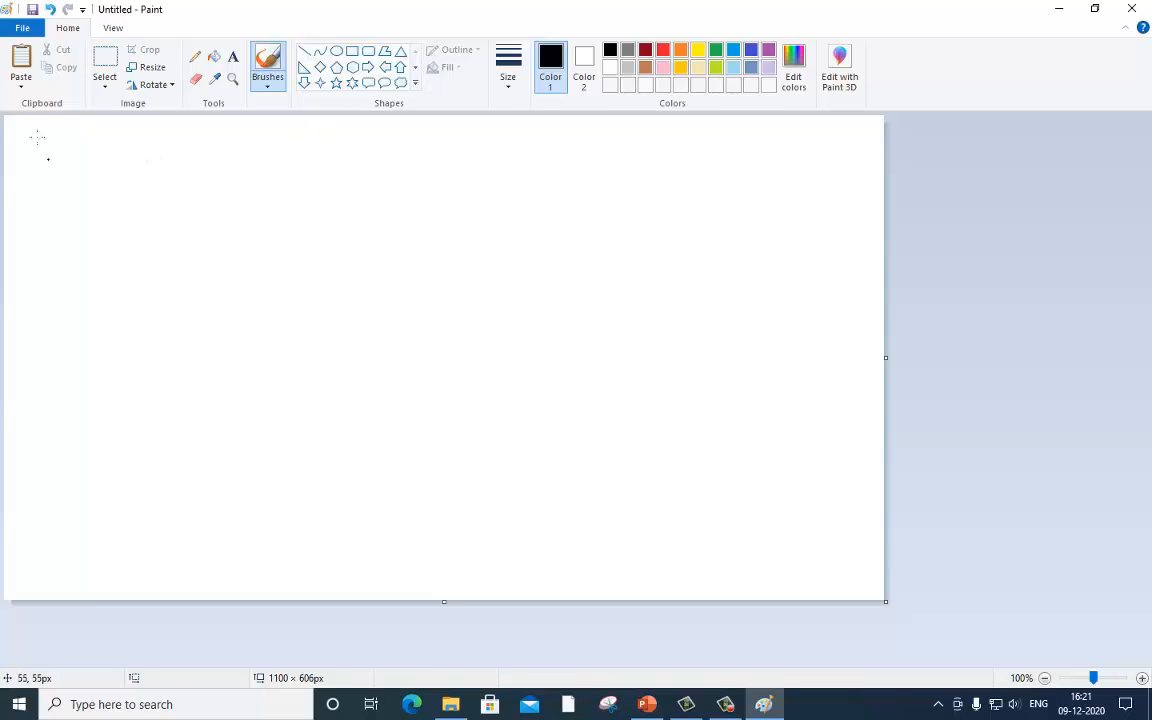
Step: Draw a horizontal straight line about 255 px long near the canvas's upper-left corner
{"action": "left_click", "coordinate": [303, 58]}
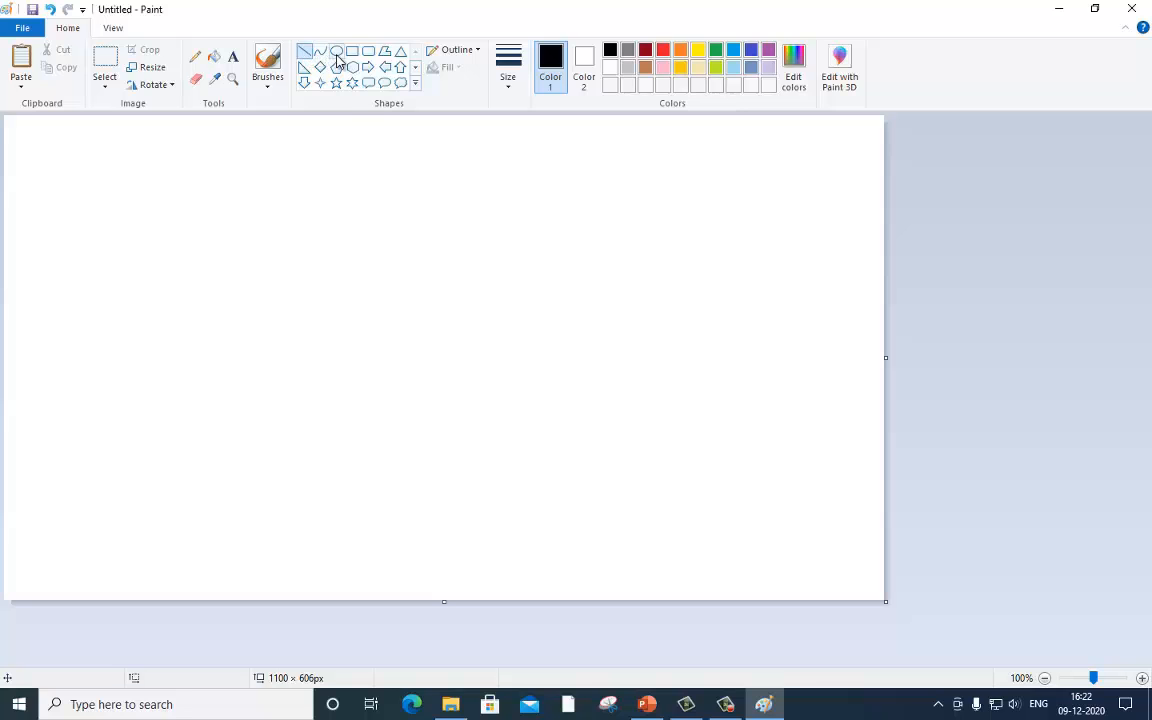
{"action": "left_click", "coordinate": [336, 57]}
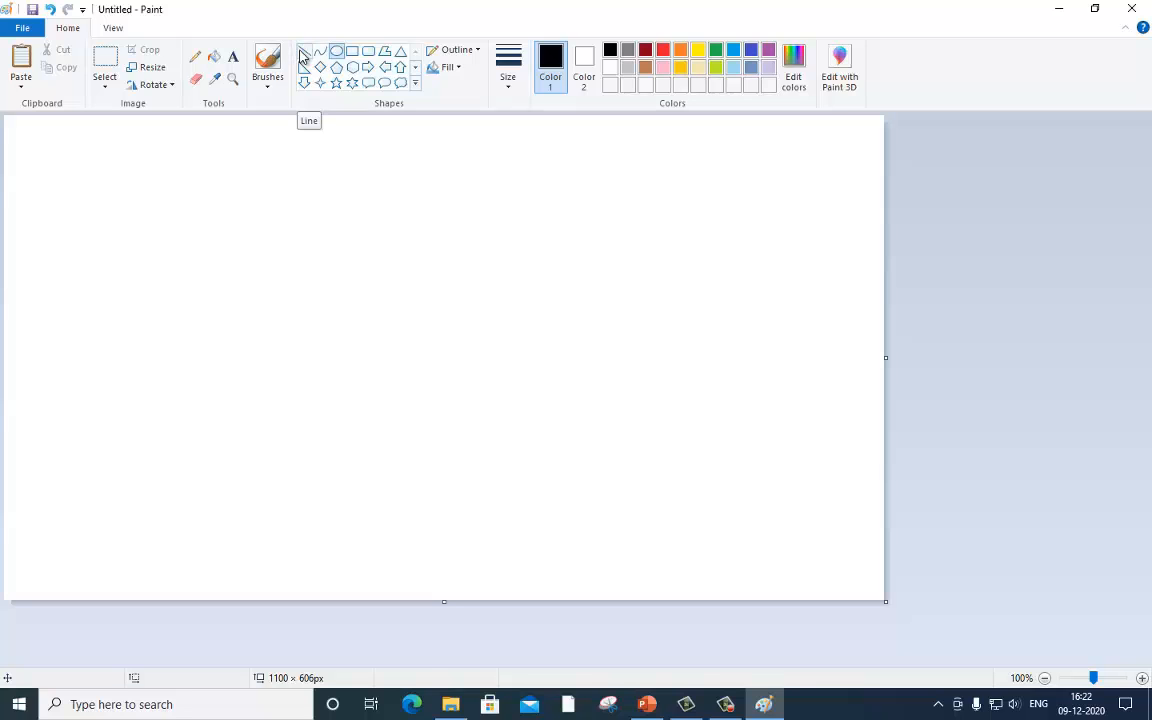
{"action": "left_click", "coordinate": [303, 55]}
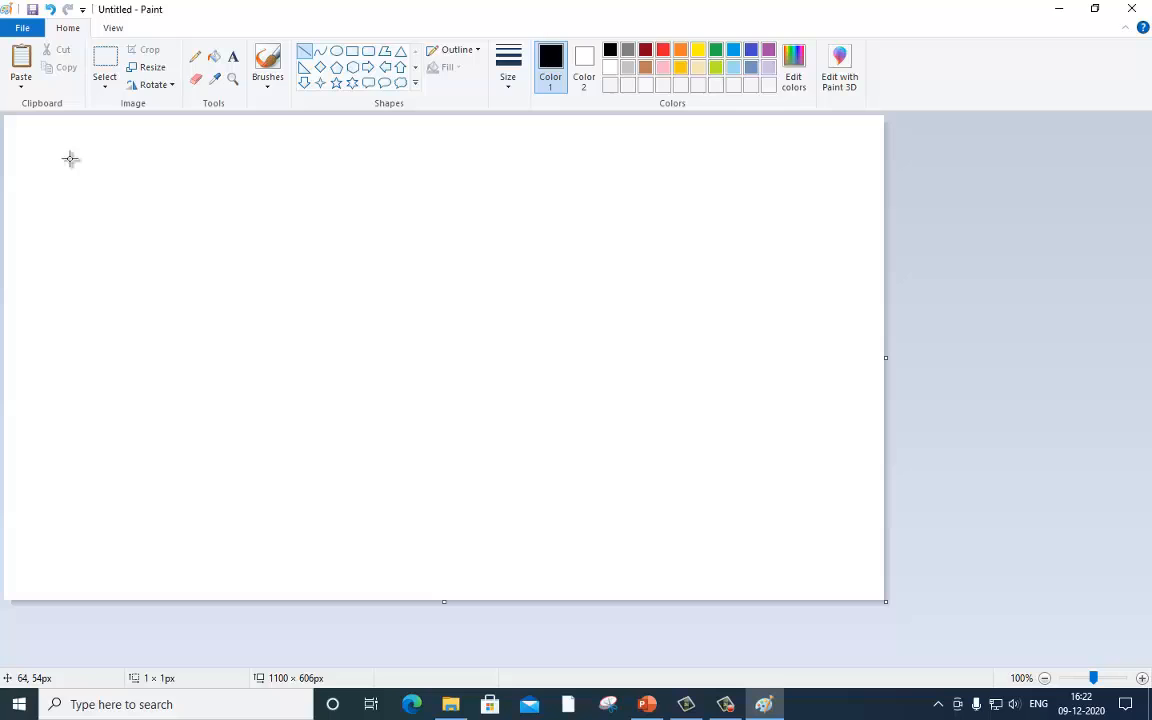
{"action": "left_click_drag", "start_coordinate": [55, 158], "coordinate": [259, 158]}
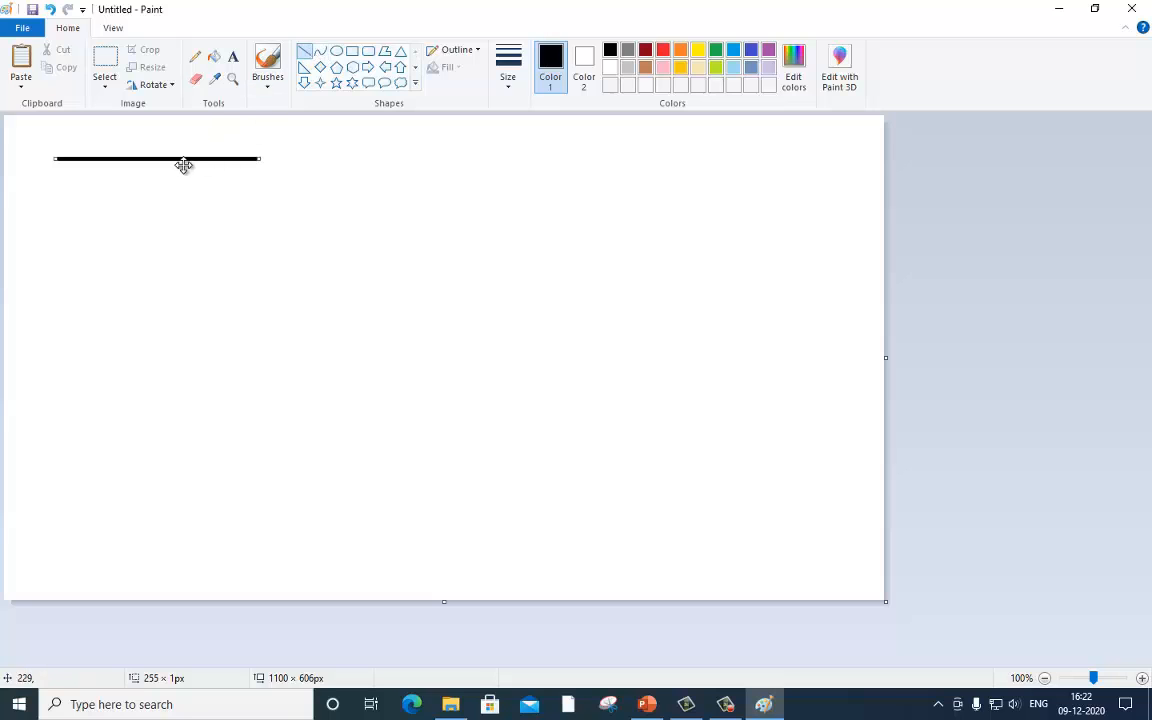
Step: Draw a curve about 253 px wide beside the straight line, bending it upward in its first half and downward in its second
{"action": "left_click", "coordinate": [319, 52]}
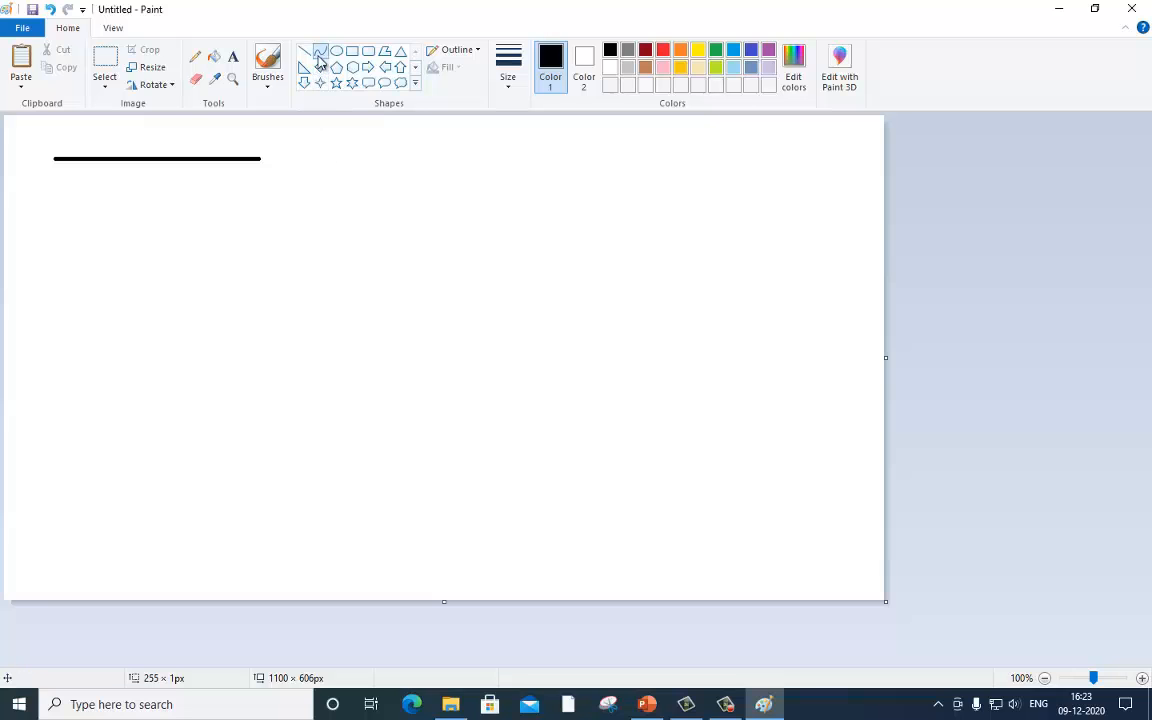
{"action": "left_click_drag", "start_coordinate": [302, 158], "coordinate": [506, 157]}
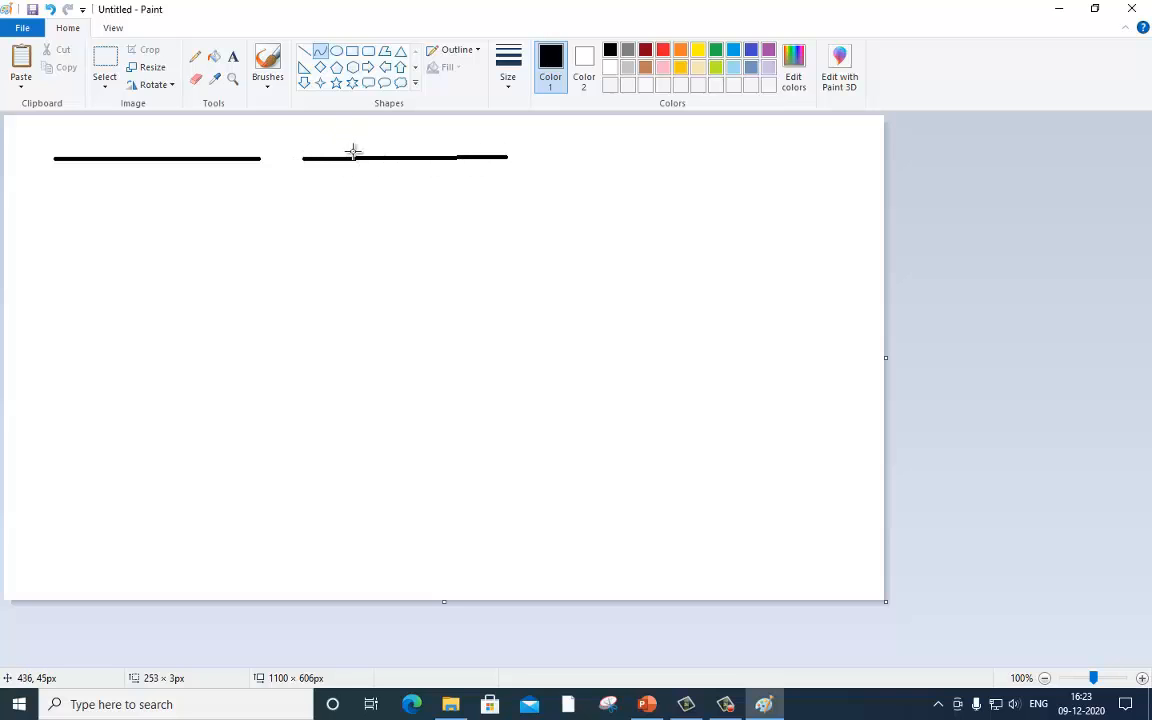
{"action": "left_click_drag", "start_coordinate": [353, 151], "coordinate": [372, 126]}
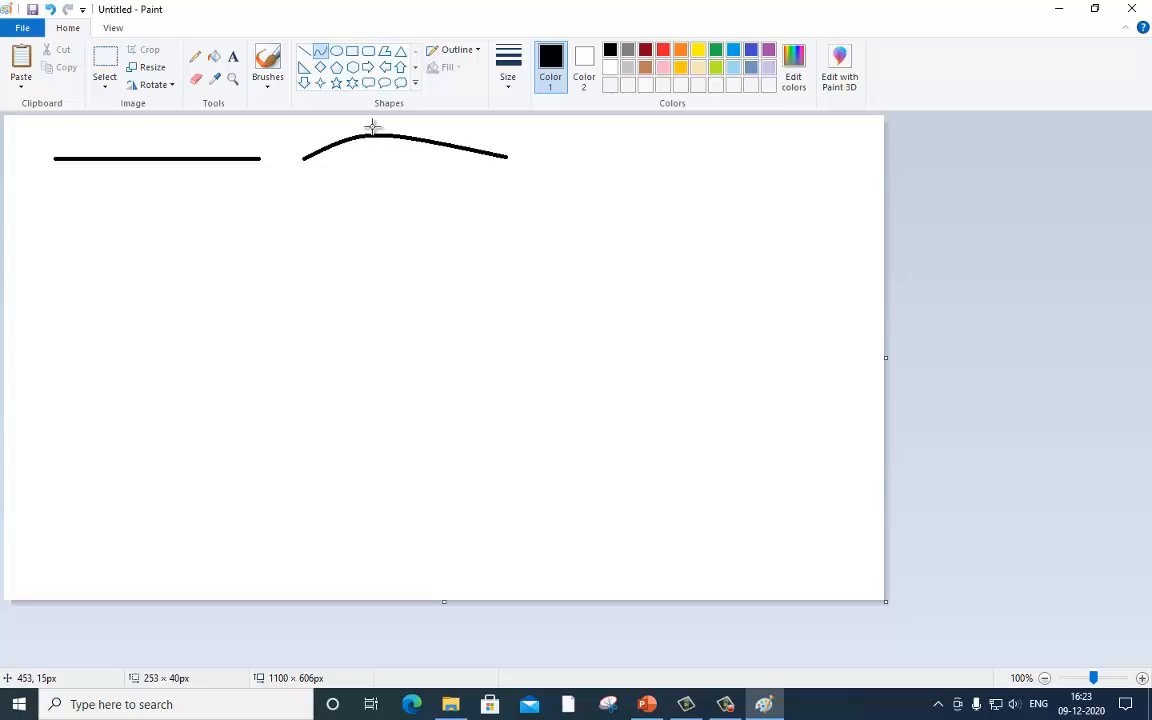
{"action": "left_click_drag", "start_coordinate": [442, 157], "coordinate": [417, 178]}
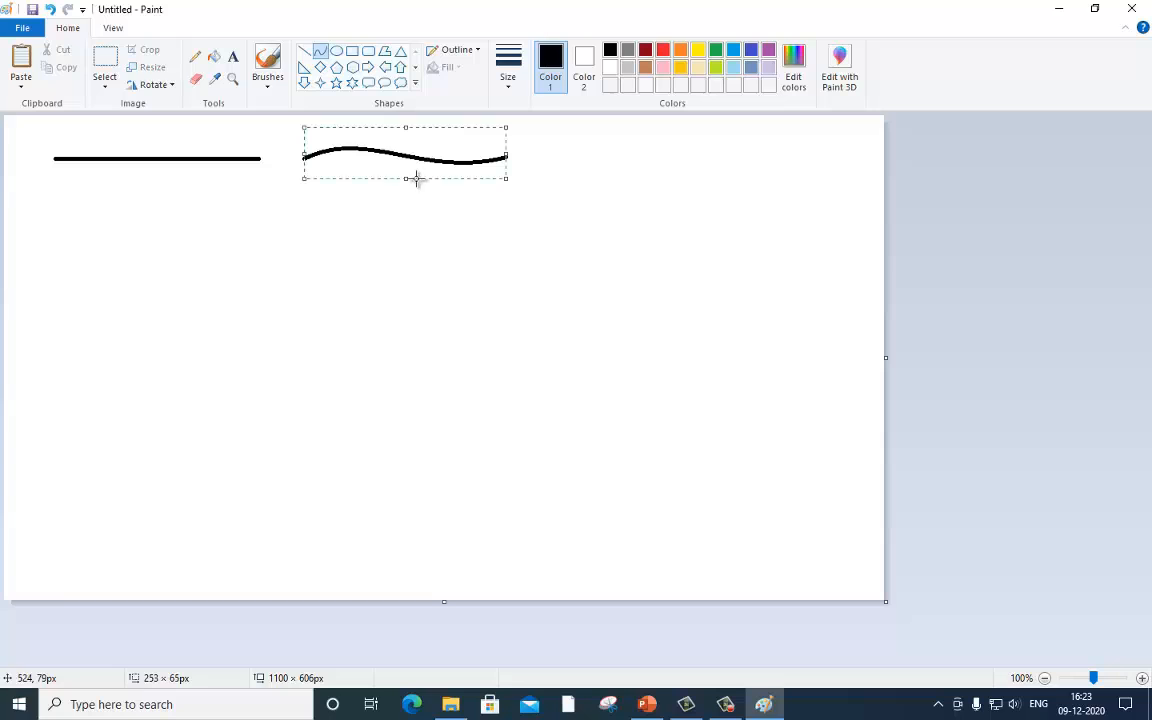
Step: Draw an oval about 203 × 177 px to the right of the wavy curve
{"action": "left_click", "coordinate": [337, 51]}
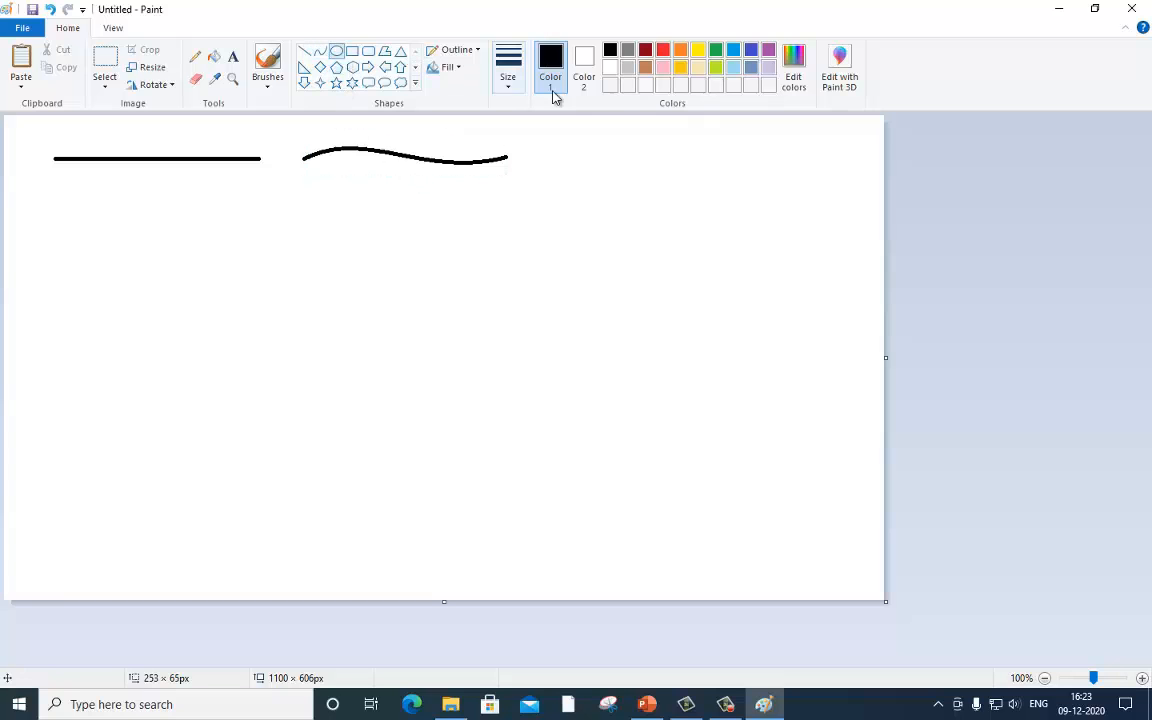
{"action": "left_click_drag", "start_coordinate": [572, 147], "coordinate": [779, 152]}
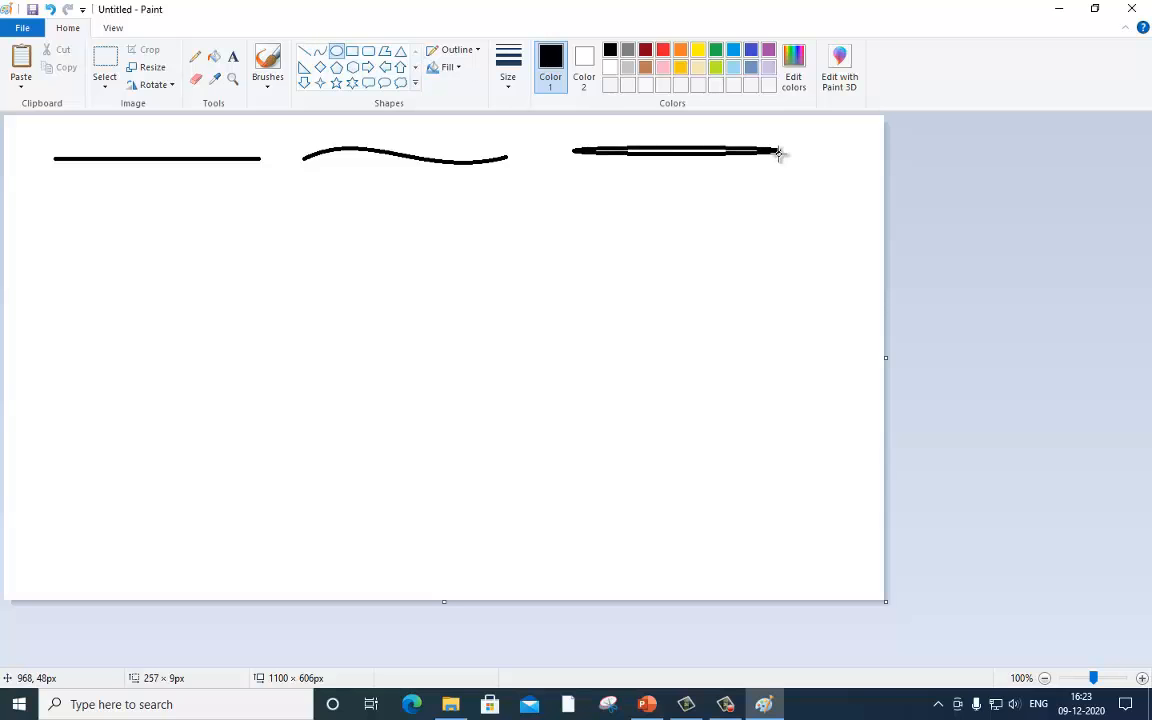
{"action": "left_click_drag", "start_coordinate": [779, 152], "coordinate": [736, 288]}
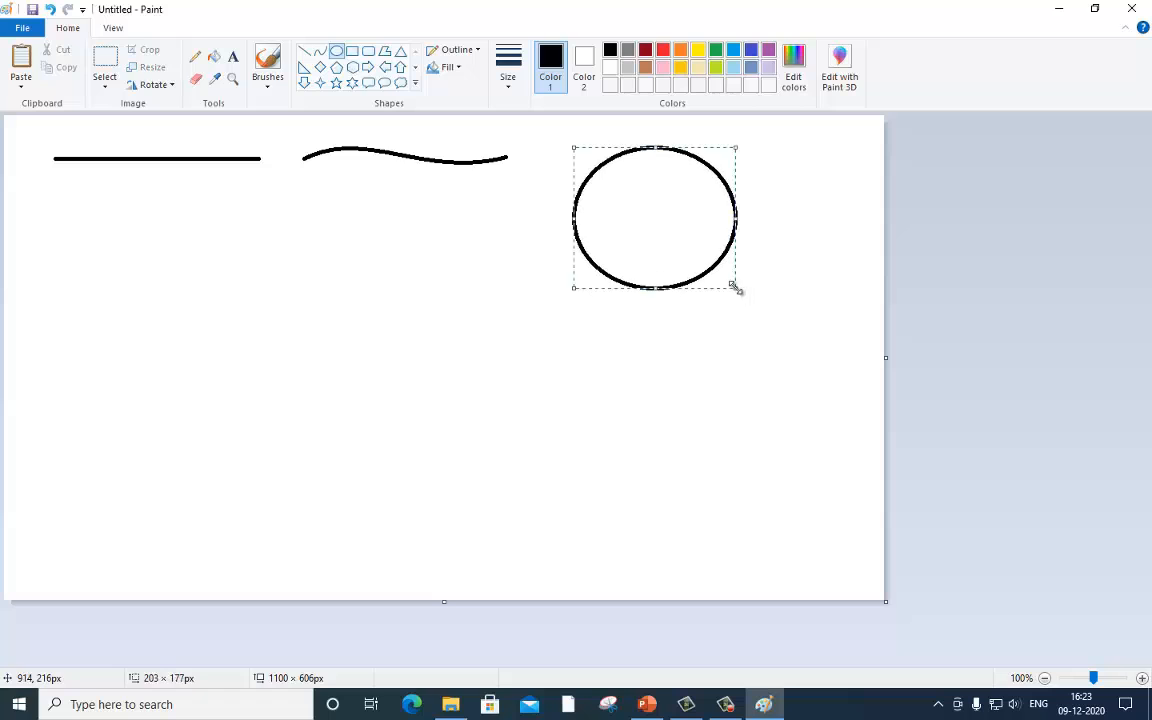
Step: Draw a nearly square rectangle about 174 × 160 px below the straight line
{"action": "left_click", "coordinate": [352, 51]}
{"action": "left_click_drag", "start_coordinate": [30, 213], "coordinate": [162, 325]}
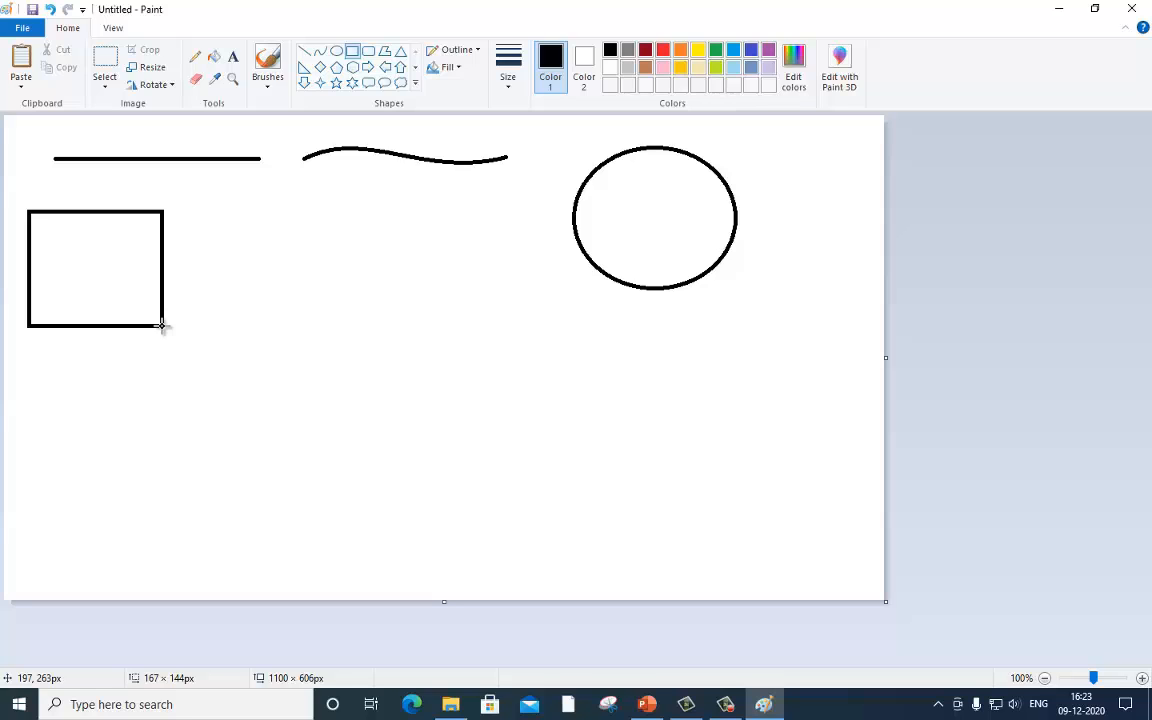
{"action": "left_click_drag", "start_coordinate": [161, 324], "coordinate": [270, 336]}
{"action": "left_click_drag", "start_coordinate": [250, 338], "coordinate": [169, 340]}
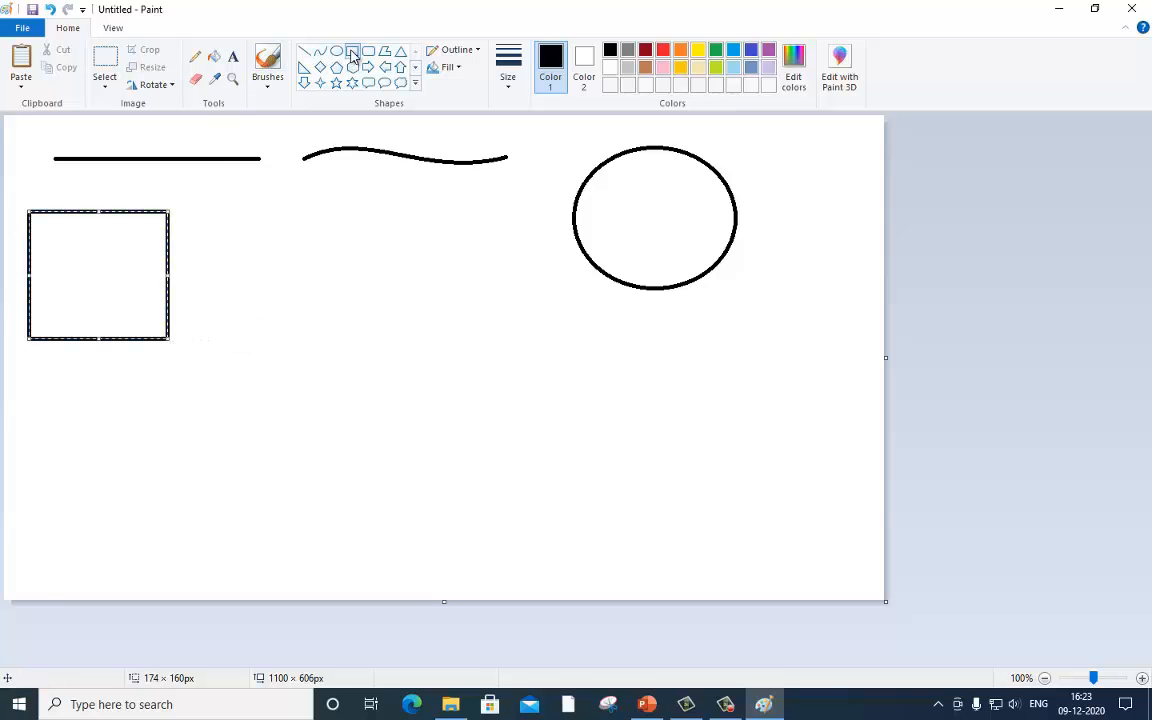
Step: Draw a wide rectangle about 320 × 124 px beside the square and a rounded rectangle about 165 × 125 px below the square
{"action": "left_click", "coordinate": [352, 51]}
{"action": "mouse_move", "coordinate": [217, 221]}
{"action": "left_mouse_down"}
{"action": "mouse_move", "coordinate": [418, 321]}
{"action": "mouse_move", "coordinate": [474, 321]}
{"action": "left_mouse_up"}
{"action": "left_click", "coordinate": [370, 54]}
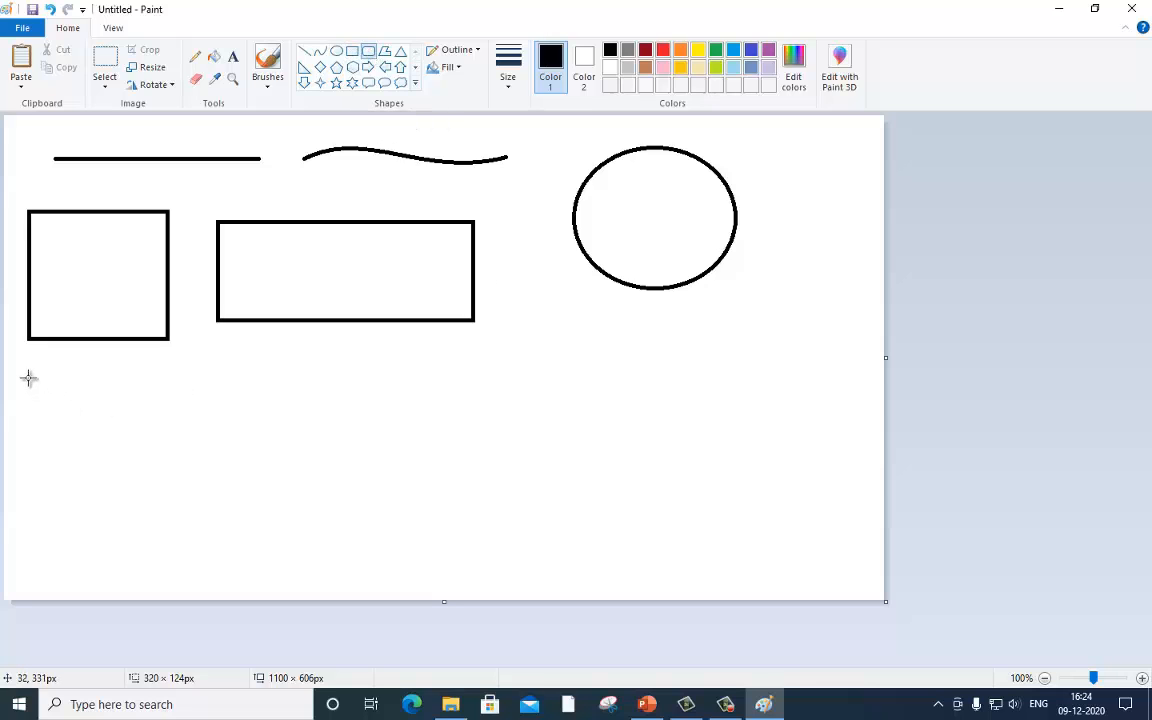
{"action": "left_click_drag", "start_coordinate": [28, 377], "coordinate": [160, 476]}
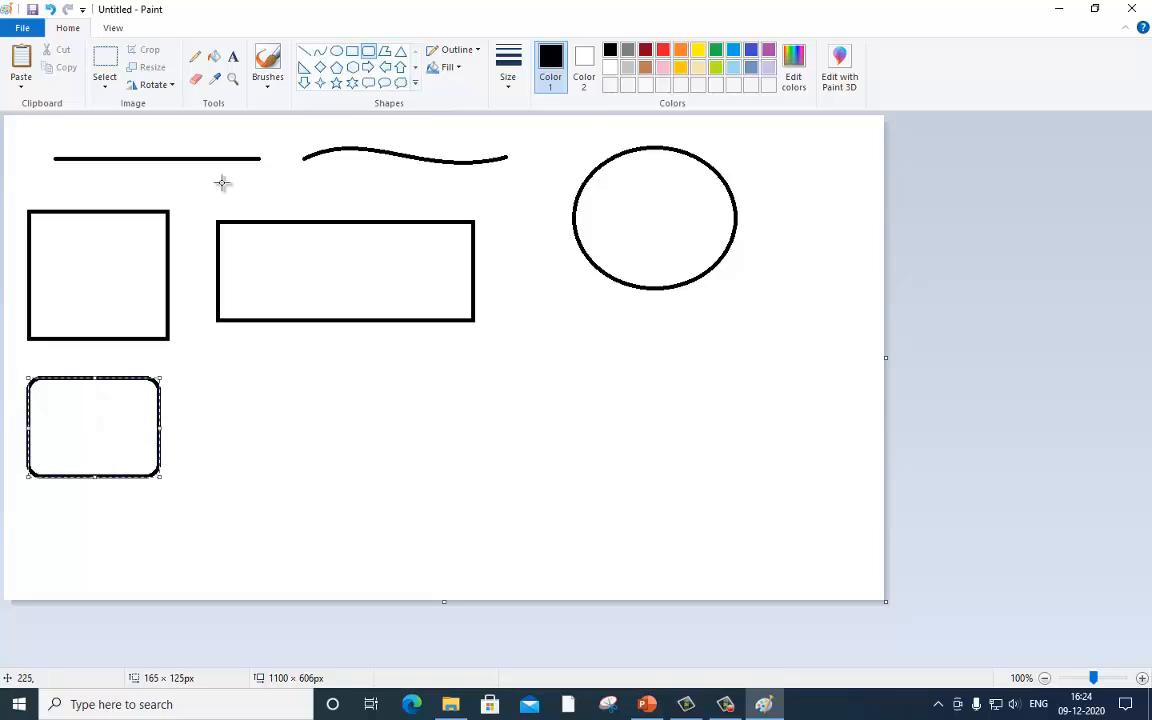
Step: Draw an irregular five-sided polygon about 90 × 159 px to the right of the rounded rectangle
{"action": "left_click", "coordinate": [385, 57]}
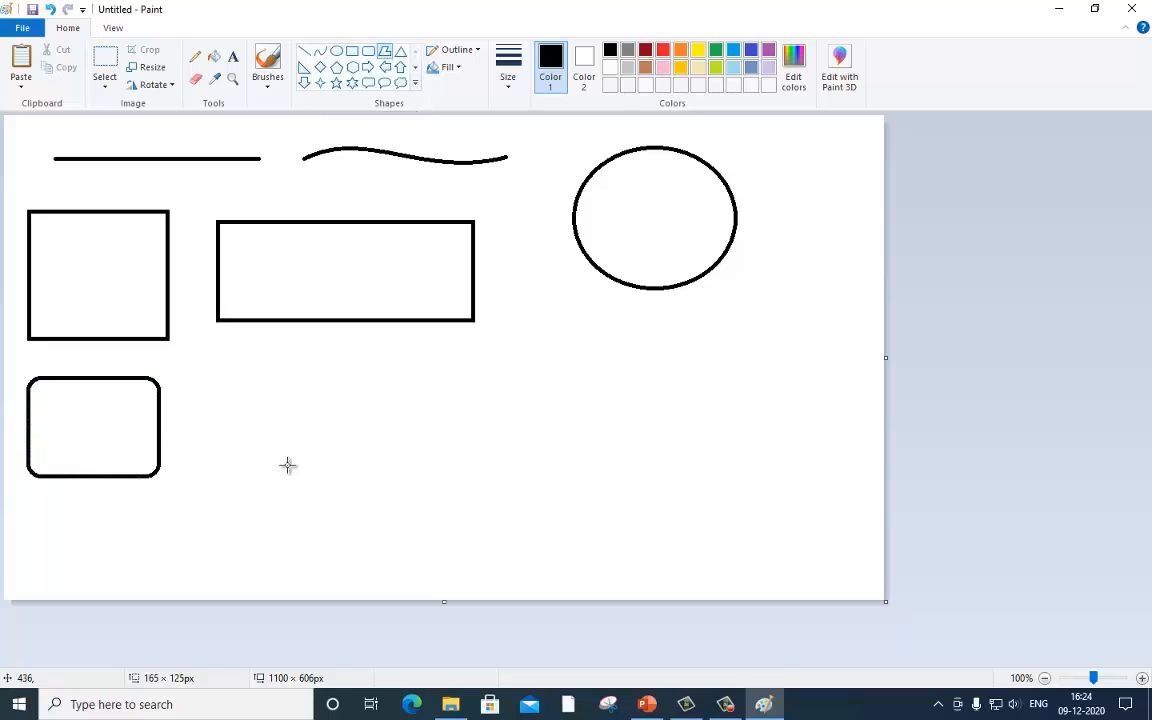
{"action": "left_click_drag", "start_coordinate": [218, 377], "coordinate": [235, 475]}
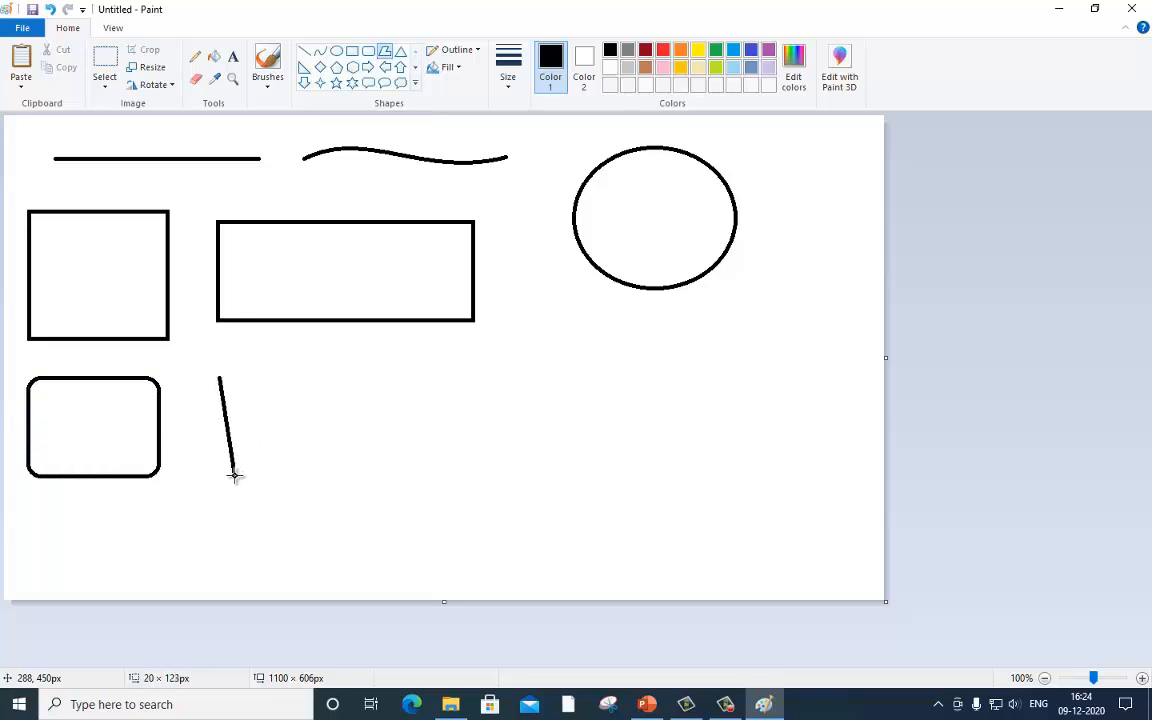
{"action": "left_click_drag", "start_coordinate": [219, 425], "coordinate": [220, 378]}
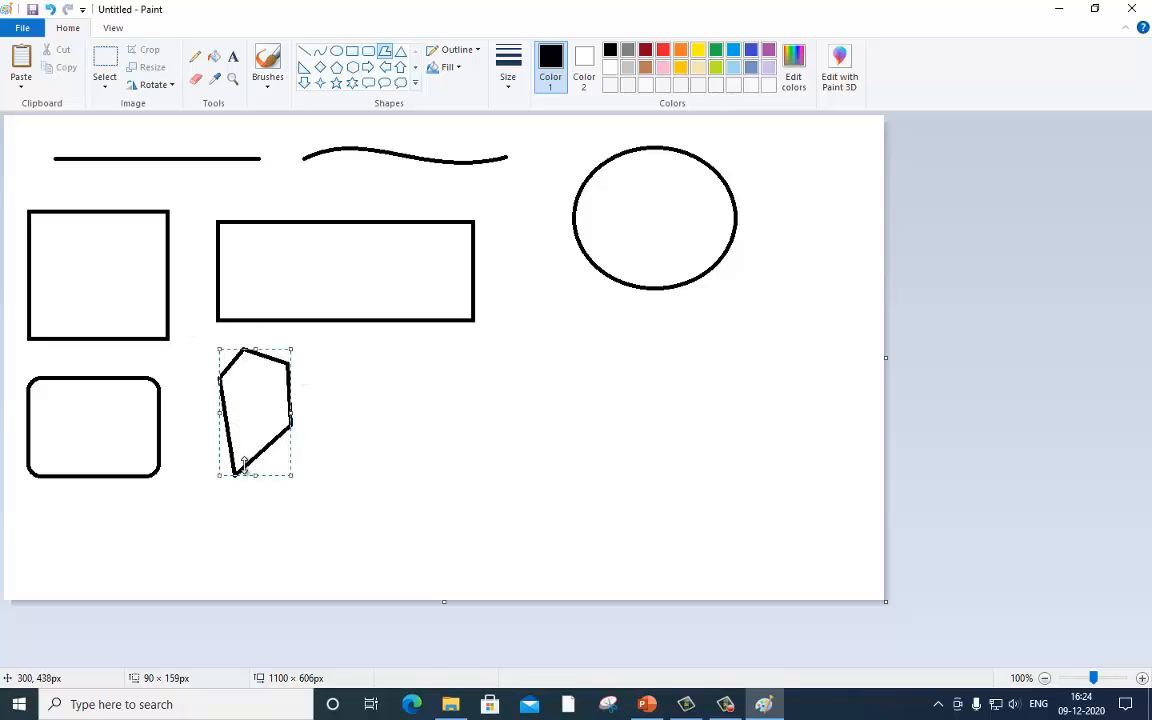
Step: Draw a triangle about 127 × 121 px beside the polygon and a right triangle about 124 × 136 px to its right
{"action": "left_click", "coordinate": [400, 50]}
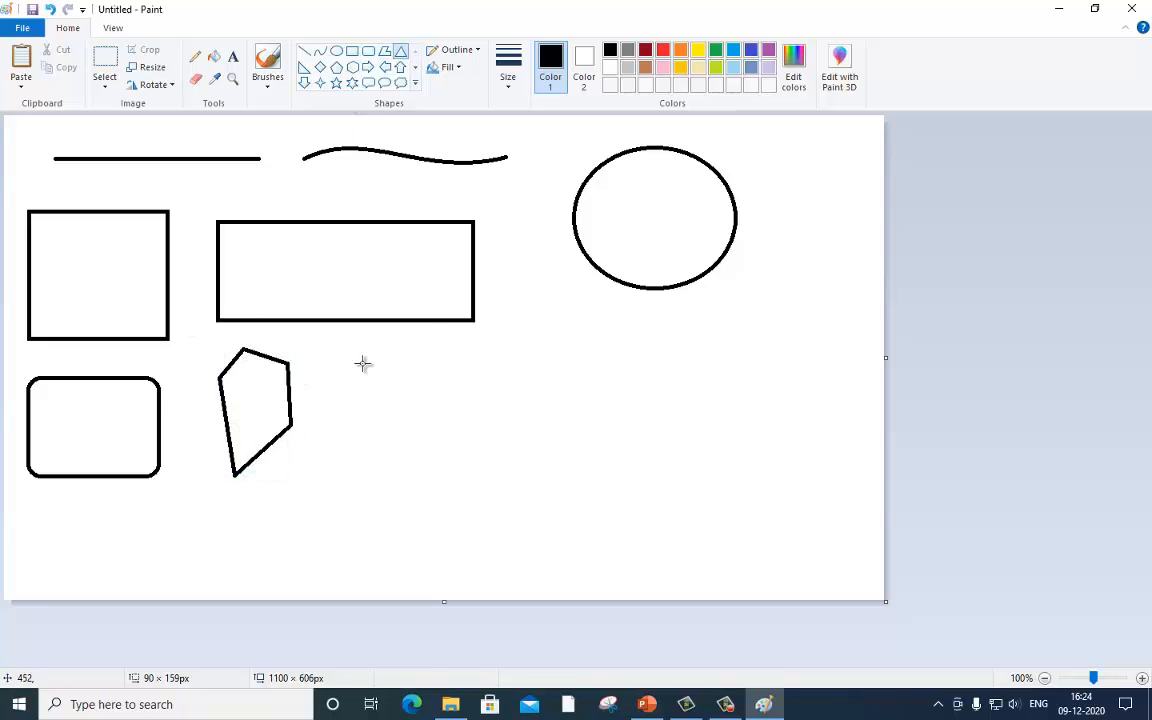
{"action": "left_click_drag", "start_coordinate": [351, 357], "coordinate": [453, 455]}
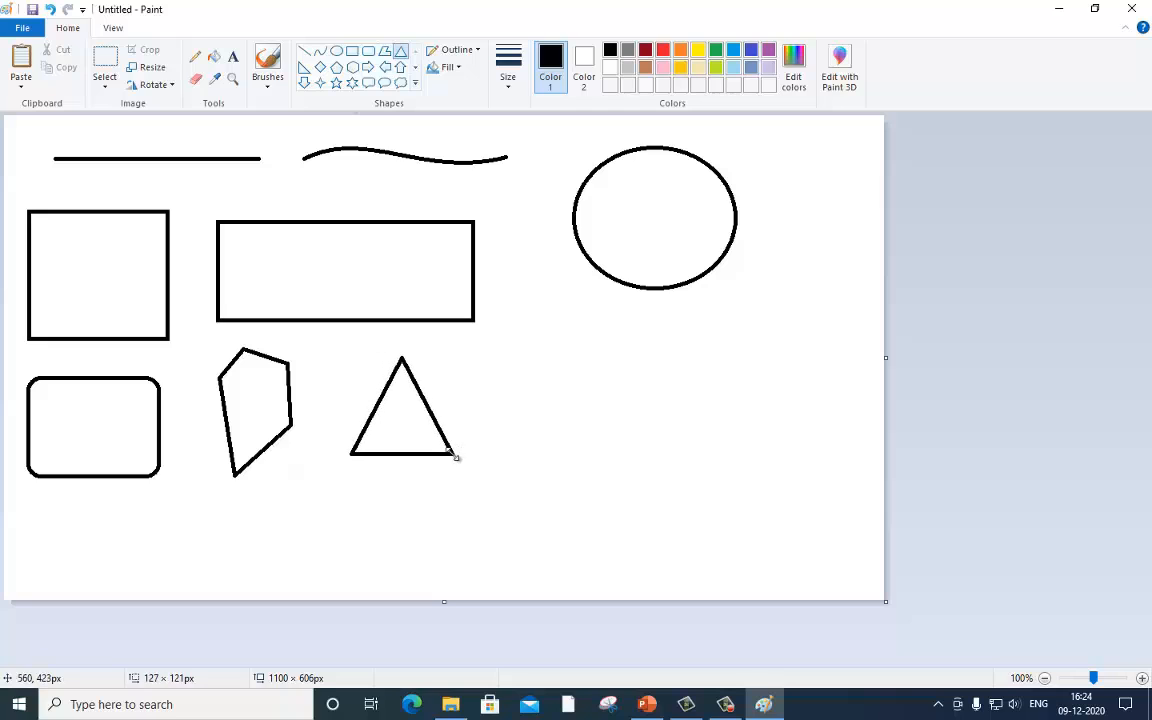
{"action": "left_click", "coordinate": [303, 68]}
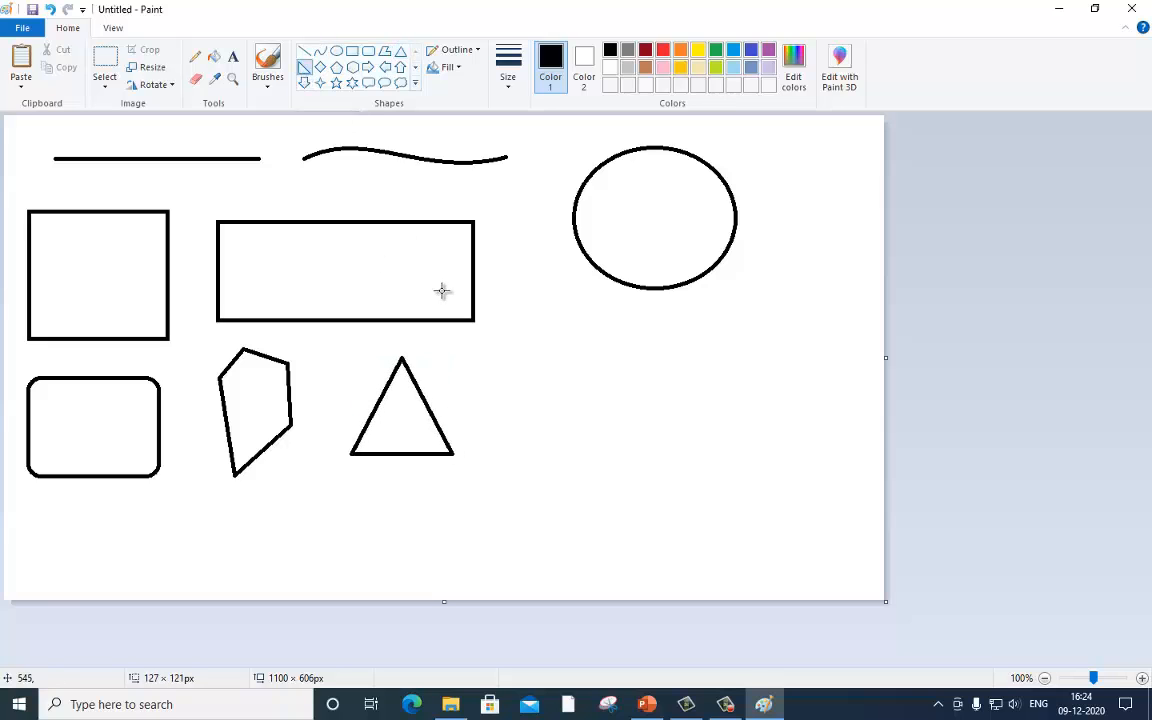
{"action": "left_click_drag", "start_coordinate": [497, 343], "coordinate": [596, 448]}
Step: Draw a diamond about 89 × 105 px below the oval and a pentagon about 102 × 111 px to its right
{"action": "left_click", "coordinate": [321, 67]}
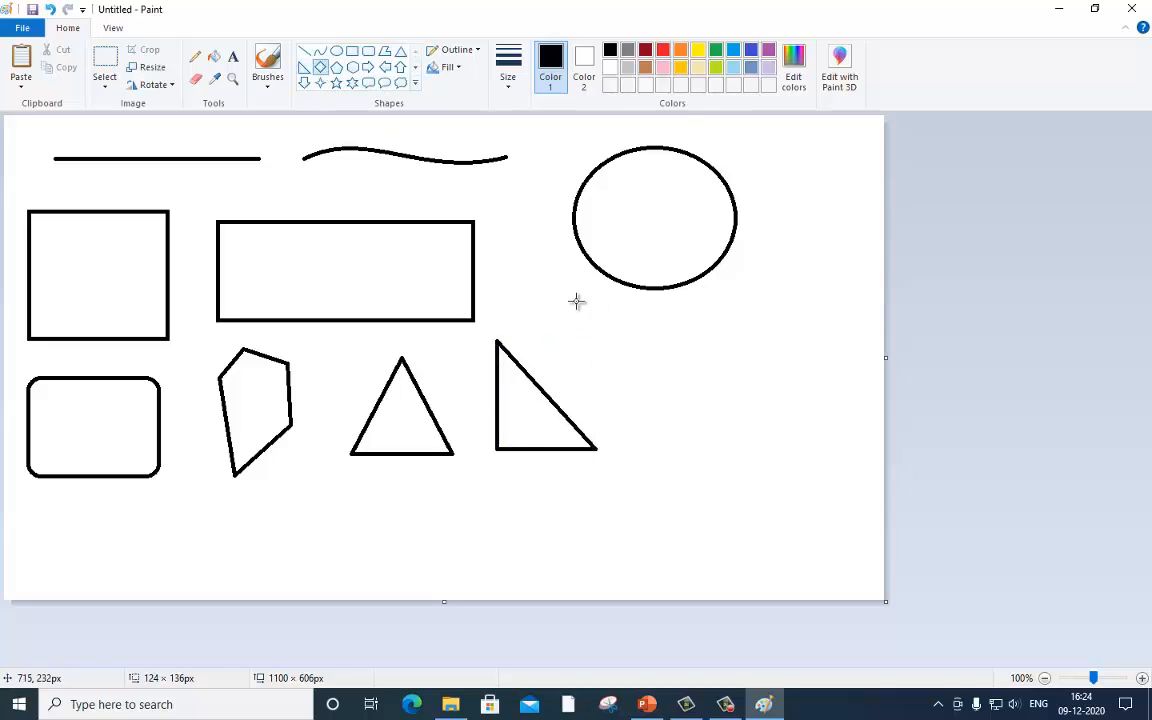
{"action": "left_click_drag", "start_coordinate": [576, 301], "coordinate": [648, 386]}
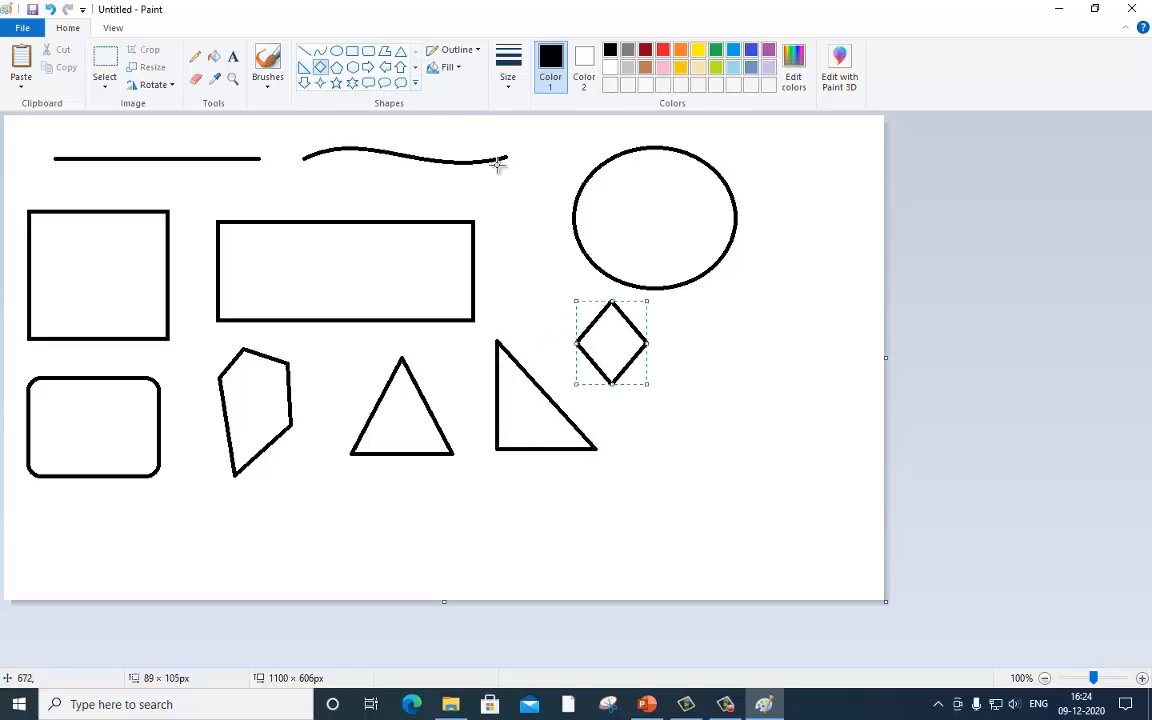
{"action": "left_click", "coordinate": [336, 67]}
{"action": "left_click_drag", "start_coordinate": [677, 337], "coordinate": [757, 424]}
Step: Draw a hexagon about 101 × 91 px below the rounded rectangle and a right arrow about 115 × 81 px beside it
{"action": "left_click", "coordinate": [352, 67]}
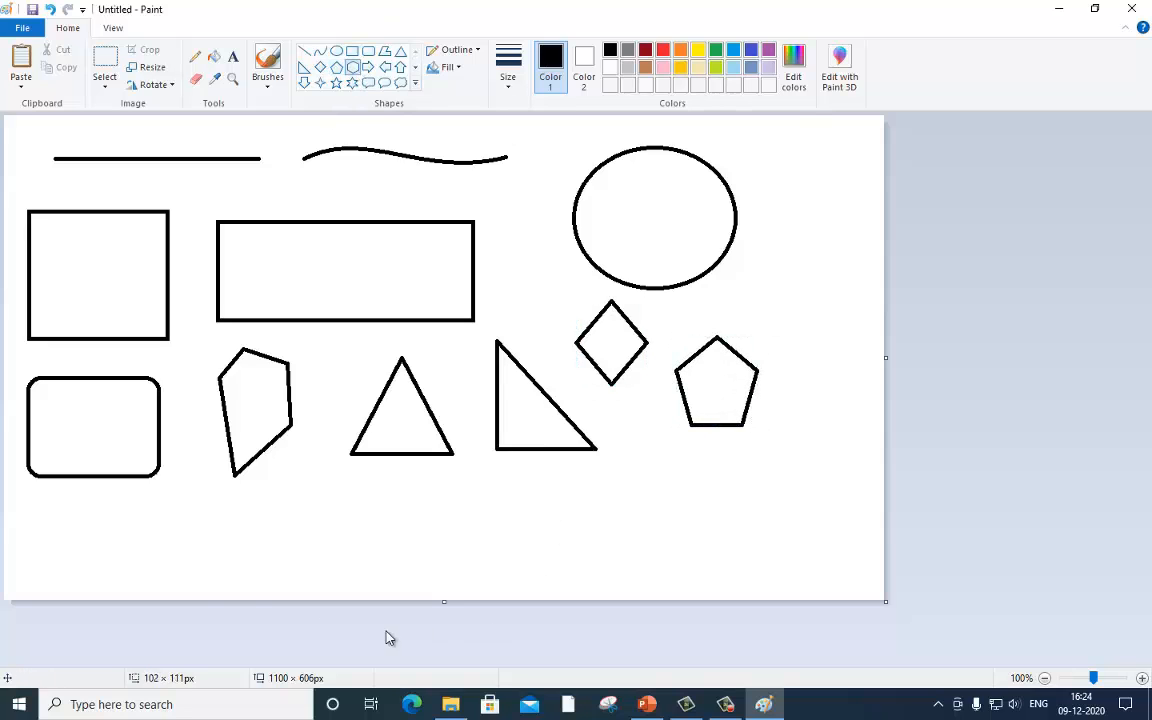
{"action": "left_click_drag", "start_coordinate": [52, 510], "coordinate": [133, 582]}
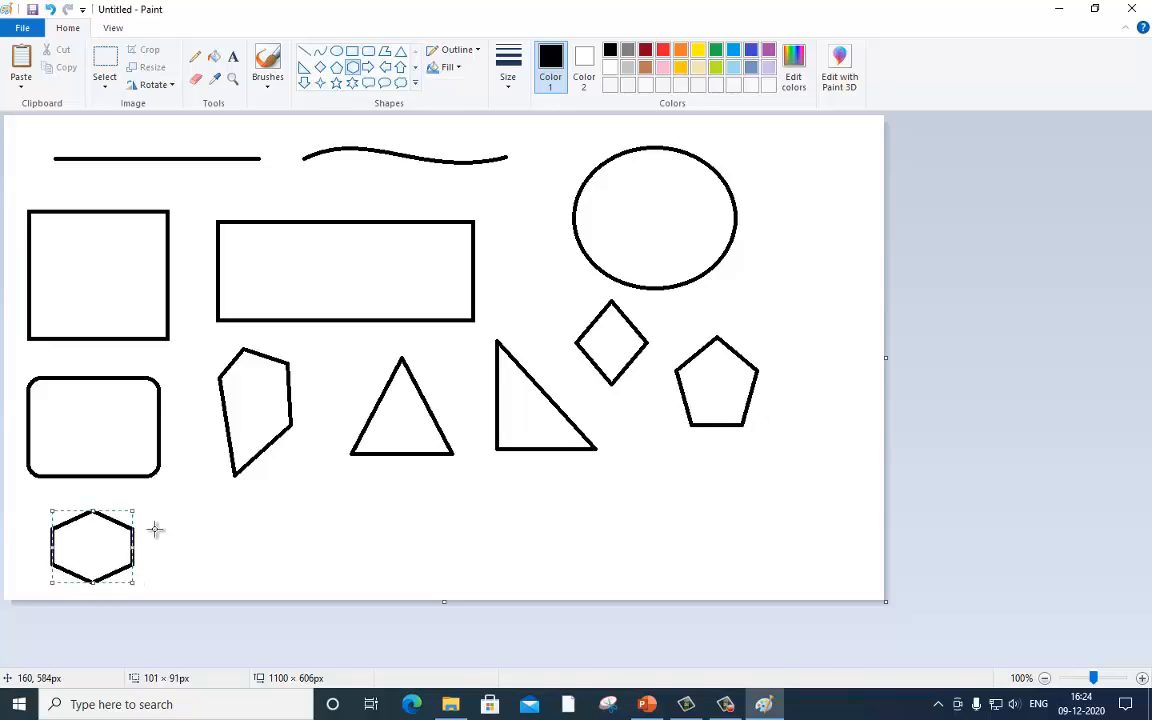
{"action": "left_click", "coordinate": [368, 70]}
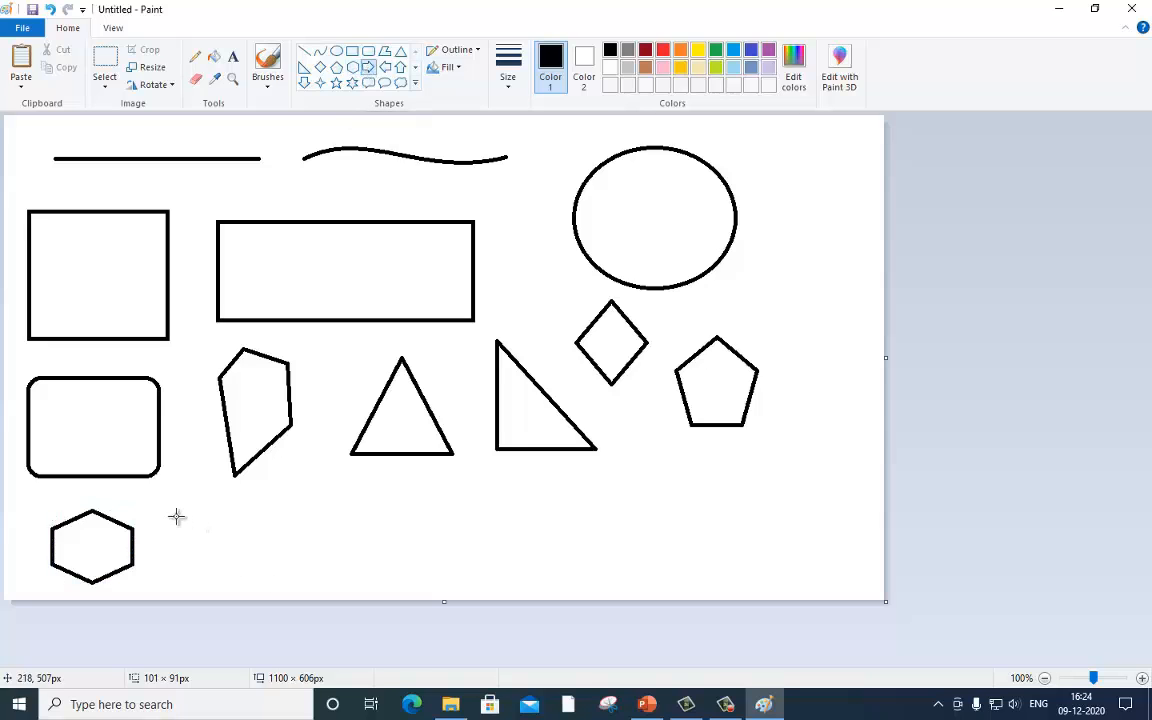
{"action": "left_click_drag", "start_coordinate": [172, 510], "coordinate": [265, 578]}
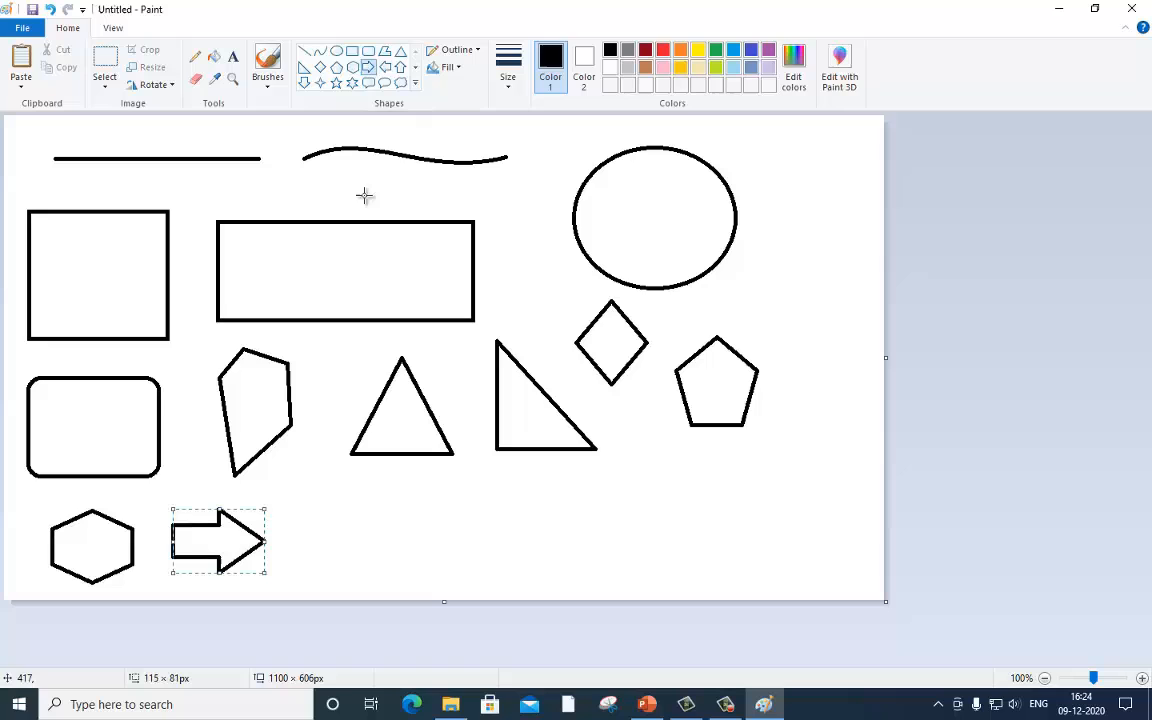
Step: Draw a left arrow about 146 × 74 px beside the right arrow and an up arrow about 69 × 89 px to its right
{"action": "left_click", "coordinate": [385, 67]}
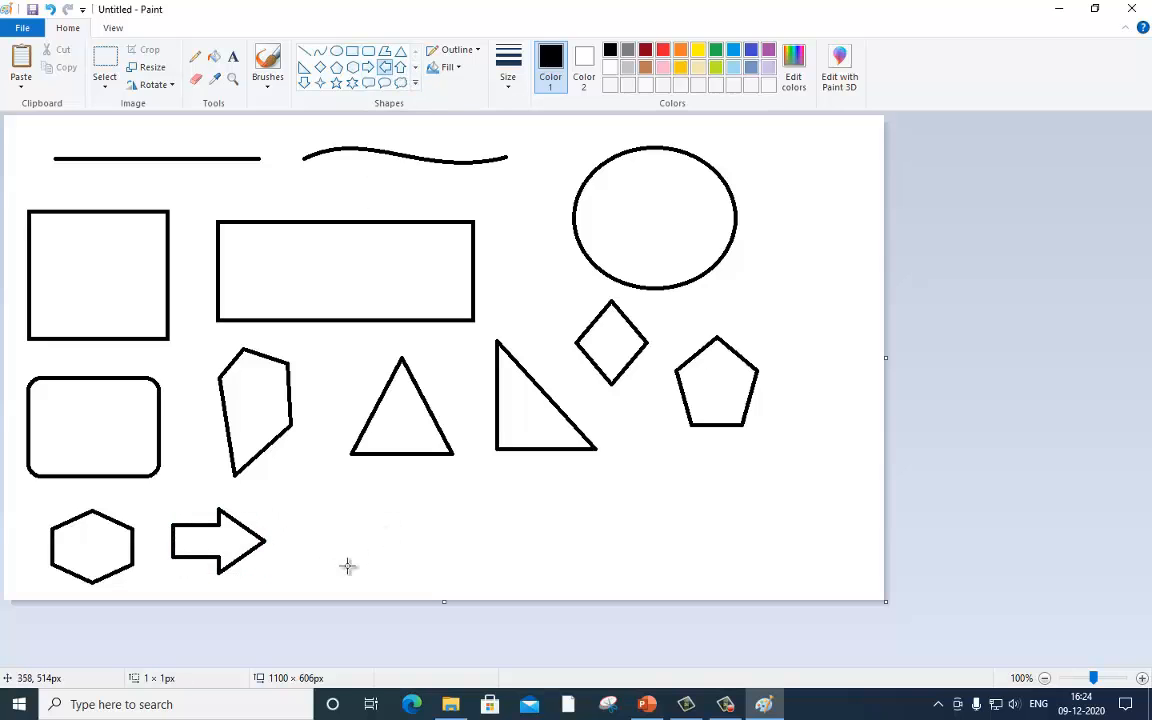
{"action": "left_click_drag", "start_coordinate": [290, 526], "coordinate": [406, 586]}
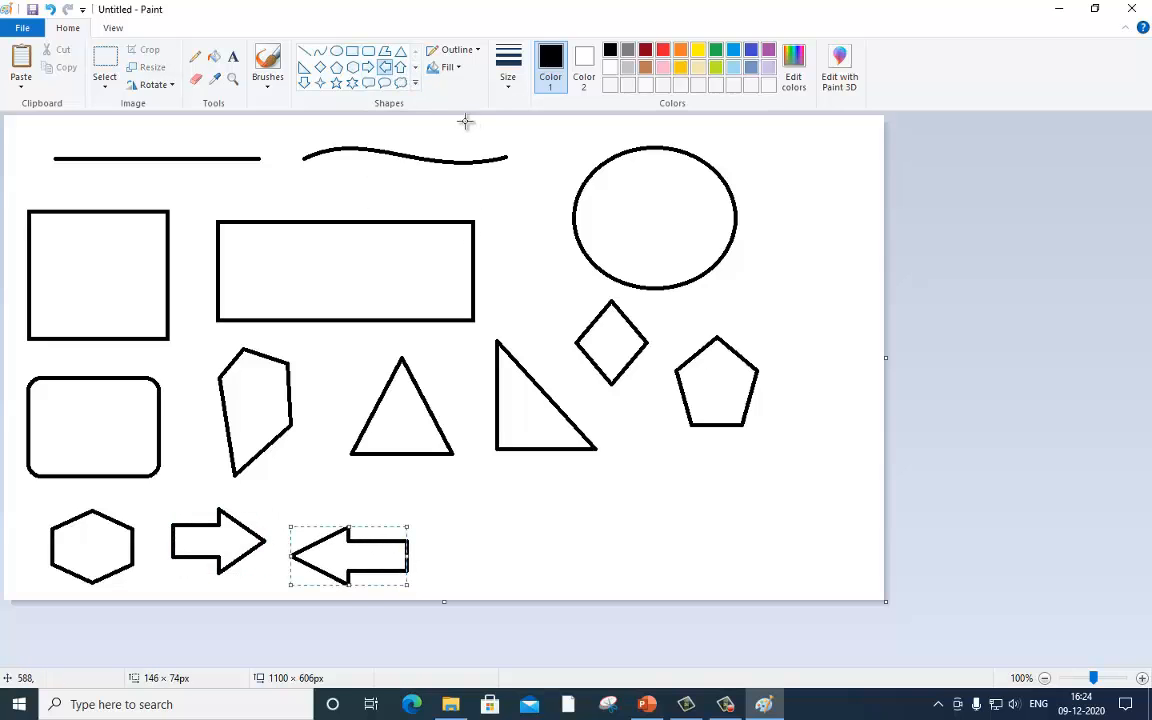
{"action": "left_click", "coordinate": [400, 67]}
{"action": "left_click_drag", "start_coordinate": [434, 503], "coordinate": [491, 576]}
Step: Draw a down arrow about 78 × 95 px beside the up arrow and a four-point star about 67 × 77 px below the diamond
{"action": "left_click", "coordinate": [304, 83]}
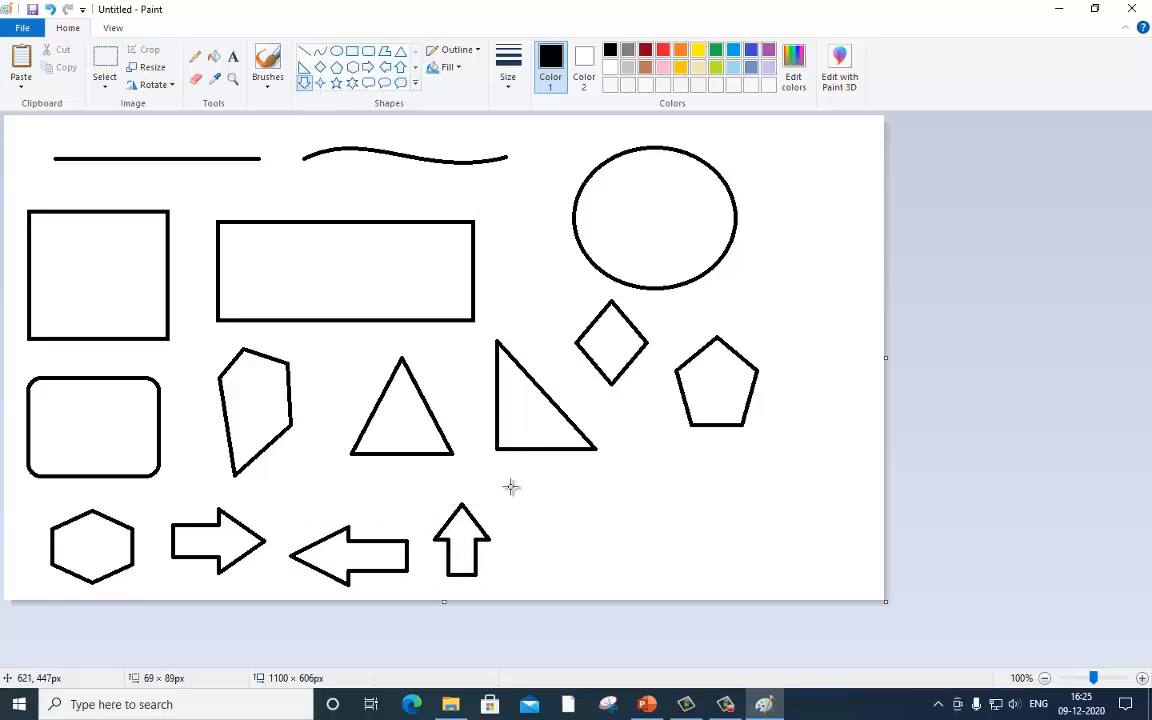
{"action": "left_click_drag", "start_coordinate": [514, 500], "coordinate": [578, 575]}
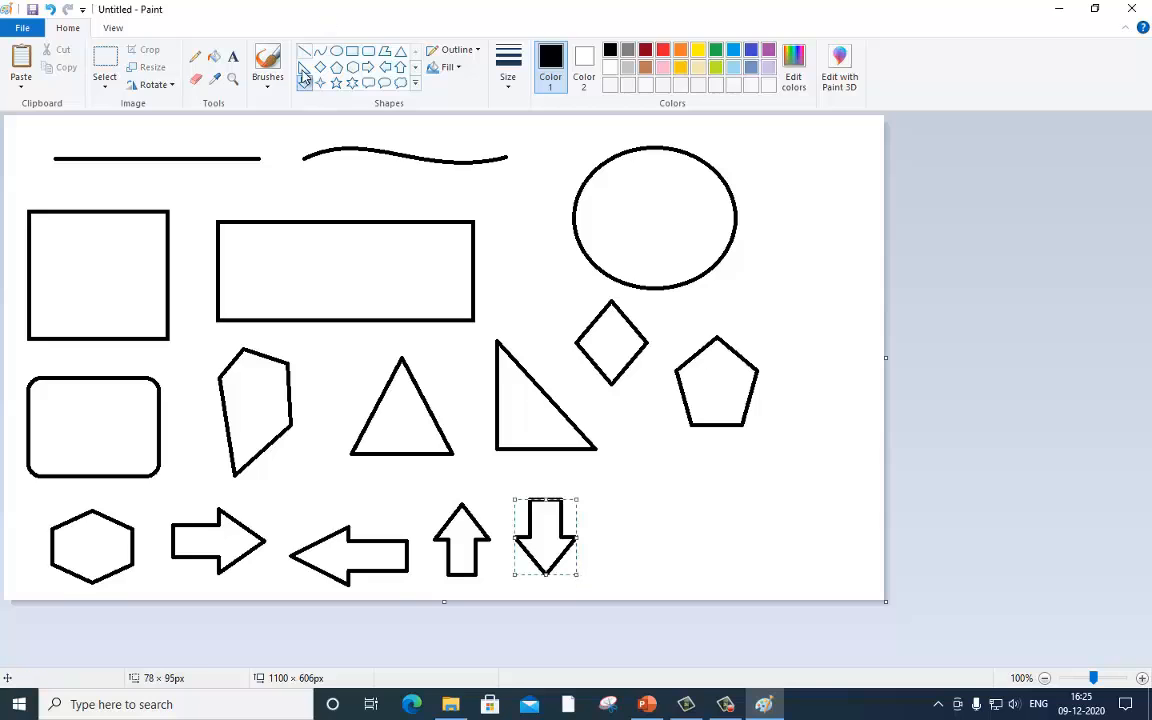
{"action": "left_click", "coordinate": [321, 84]}
{"action": "left_click_drag", "start_coordinate": [618, 433], "coordinate": [666, 492]}
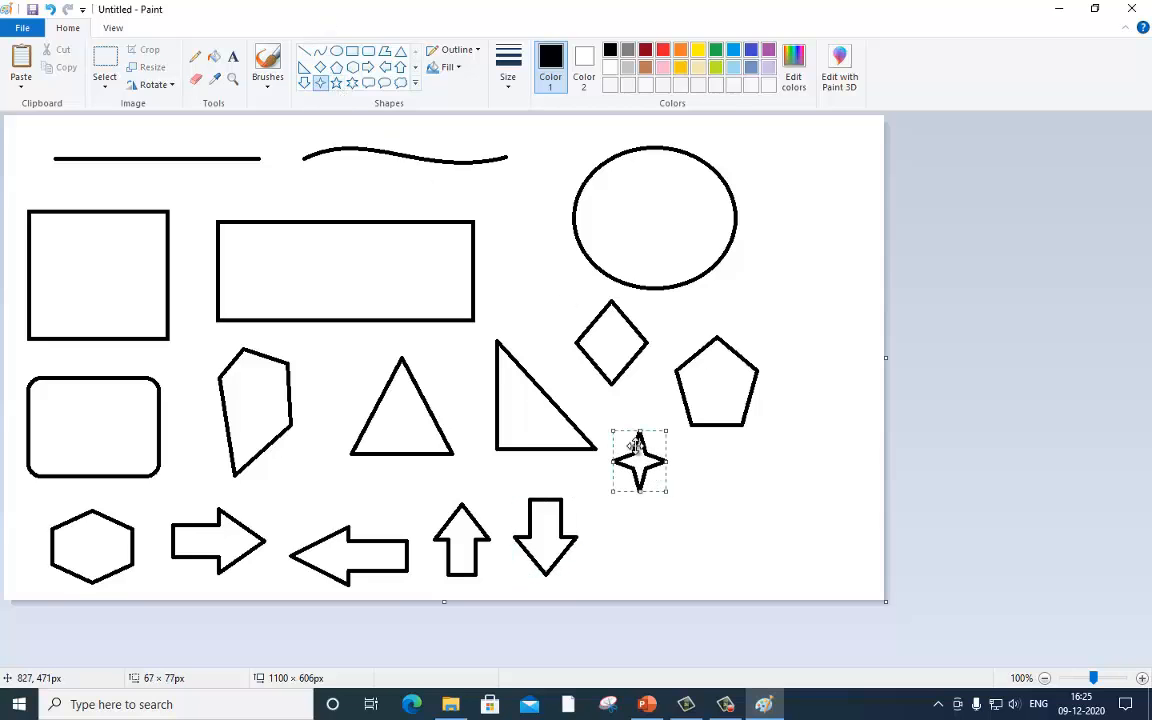
Step: Draw a five-point star about 98 × 122 px beside the oval and a six-point star about 126 × 123 px beside the pentagon
{"action": "left_click", "coordinate": [336, 83]}
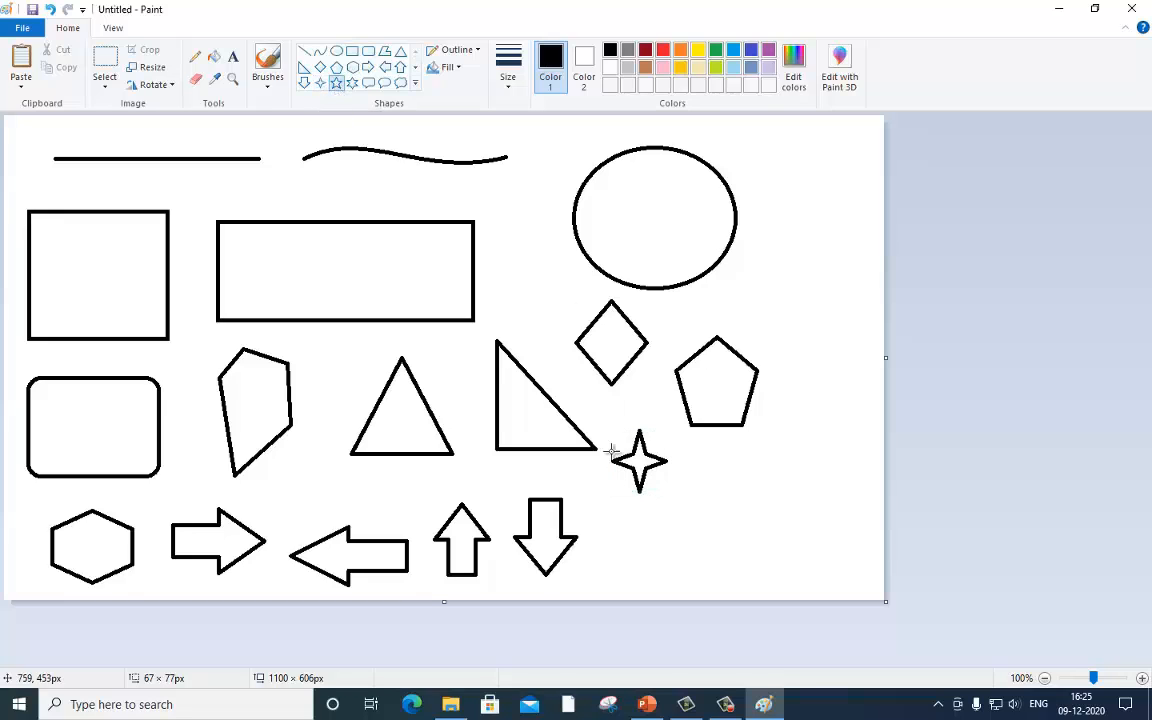
{"action": "left_click_drag", "start_coordinate": [768, 155], "coordinate": [848, 253]}
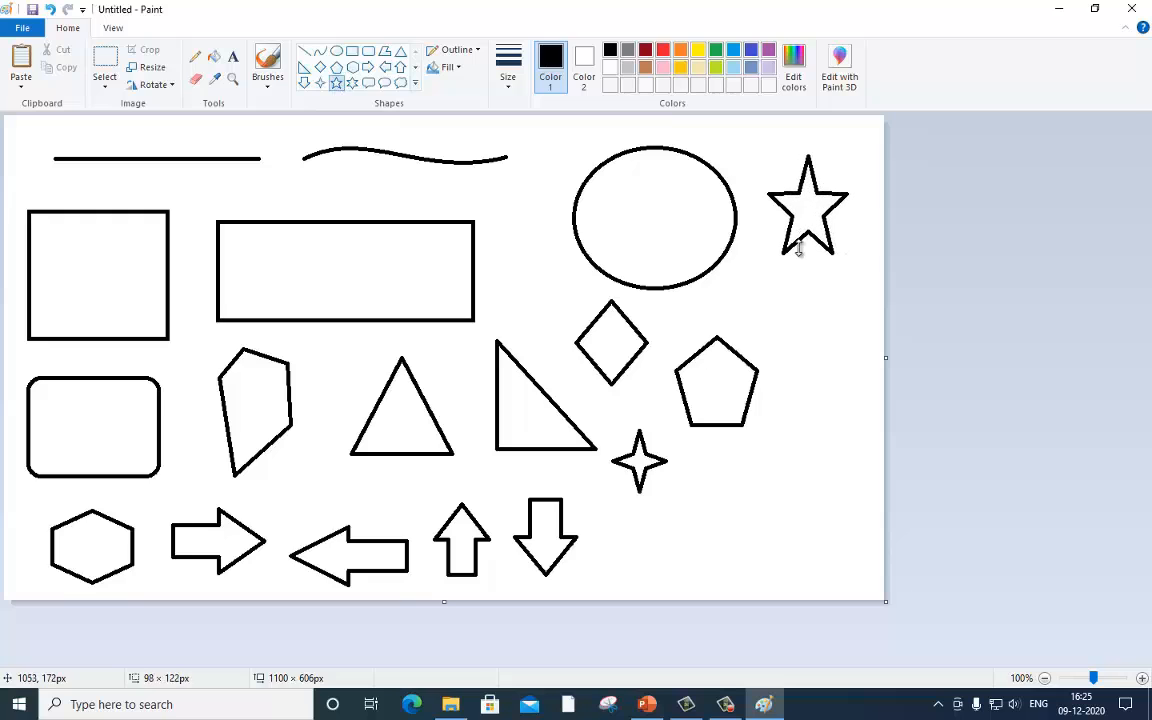
{"action": "left_click", "coordinate": [352, 83]}
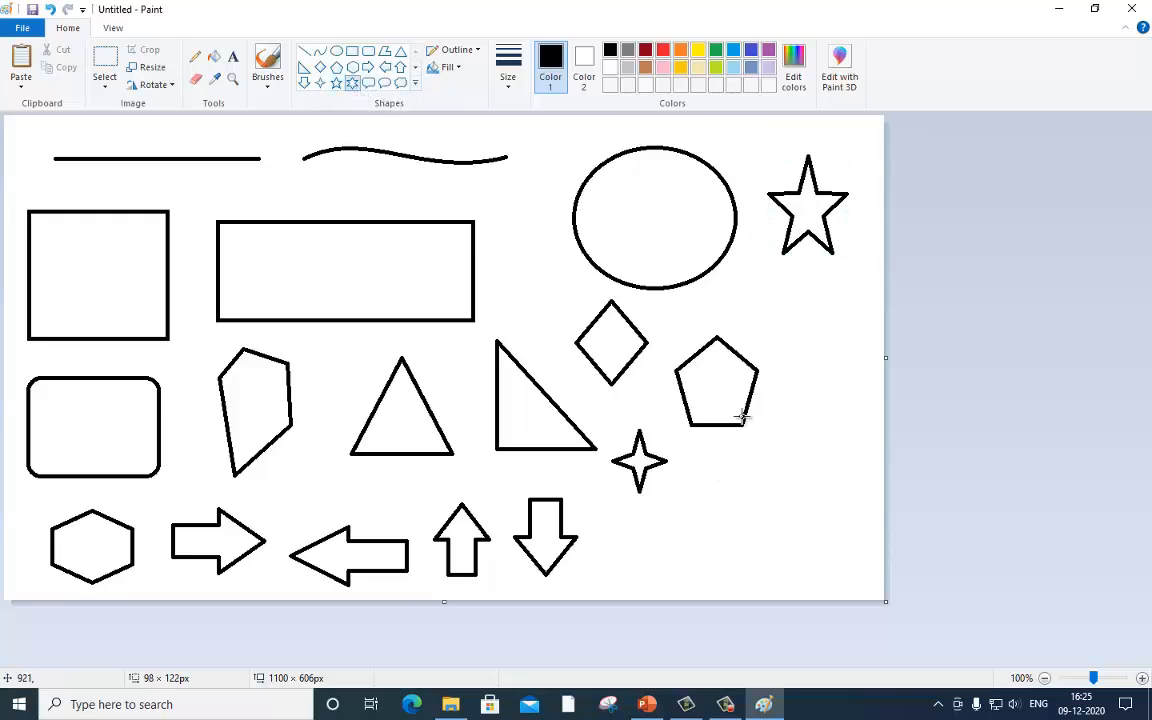
{"action": "left_click_drag", "start_coordinate": [765, 322], "coordinate": [865, 420]}
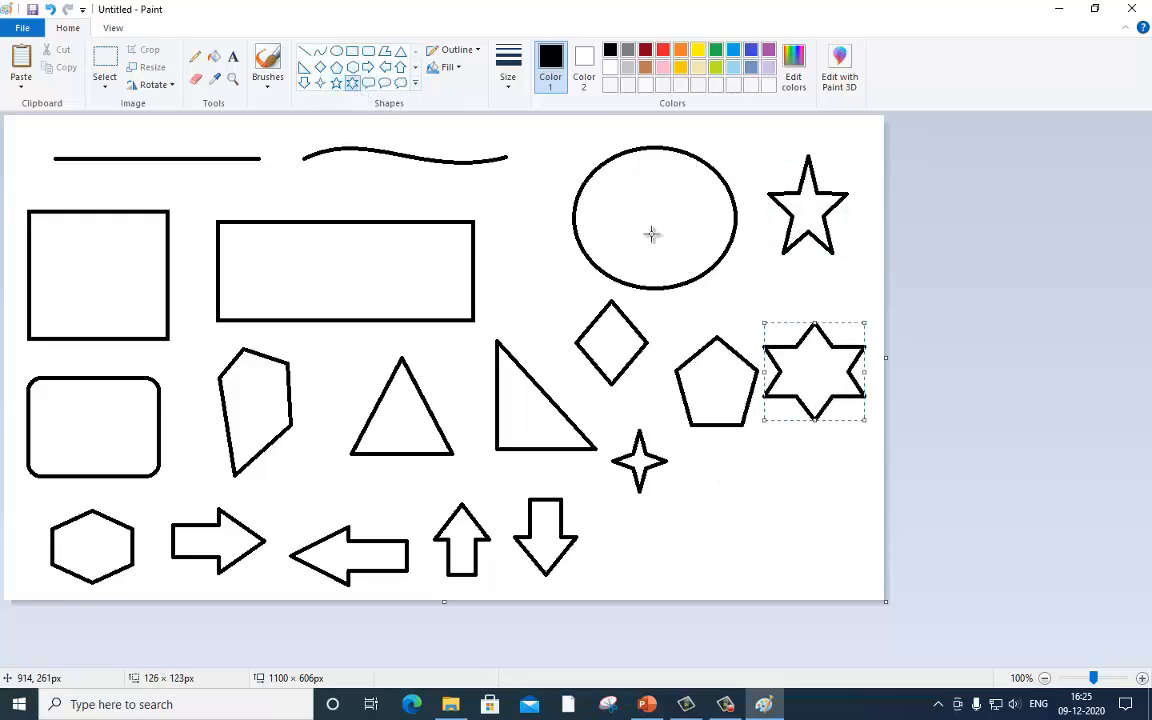
Step: Draw a rounded rectangular callout about 107 × 83 px to the right of the down arrow
{"action": "left_click", "coordinate": [415, 83]}
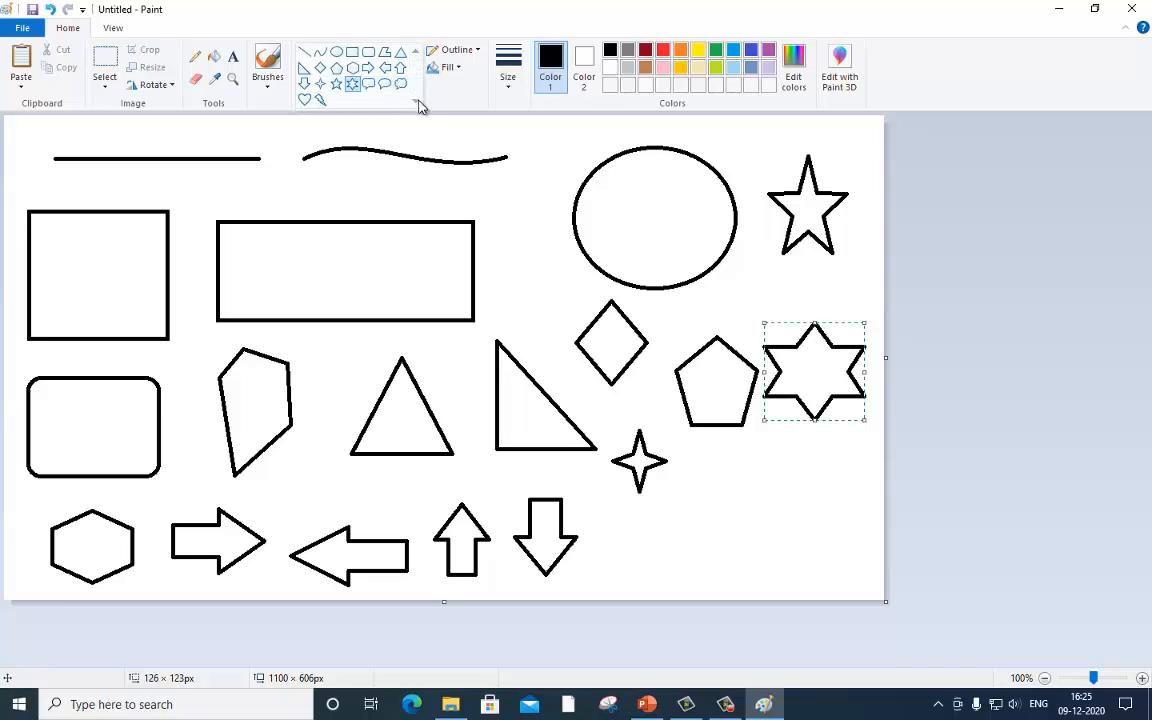
{"action": "left_click", "coordinate": [369, 83]}
{"action": "left_click_drag", "start_coordinate": [614, 511], "coordinate": [699, 571]}
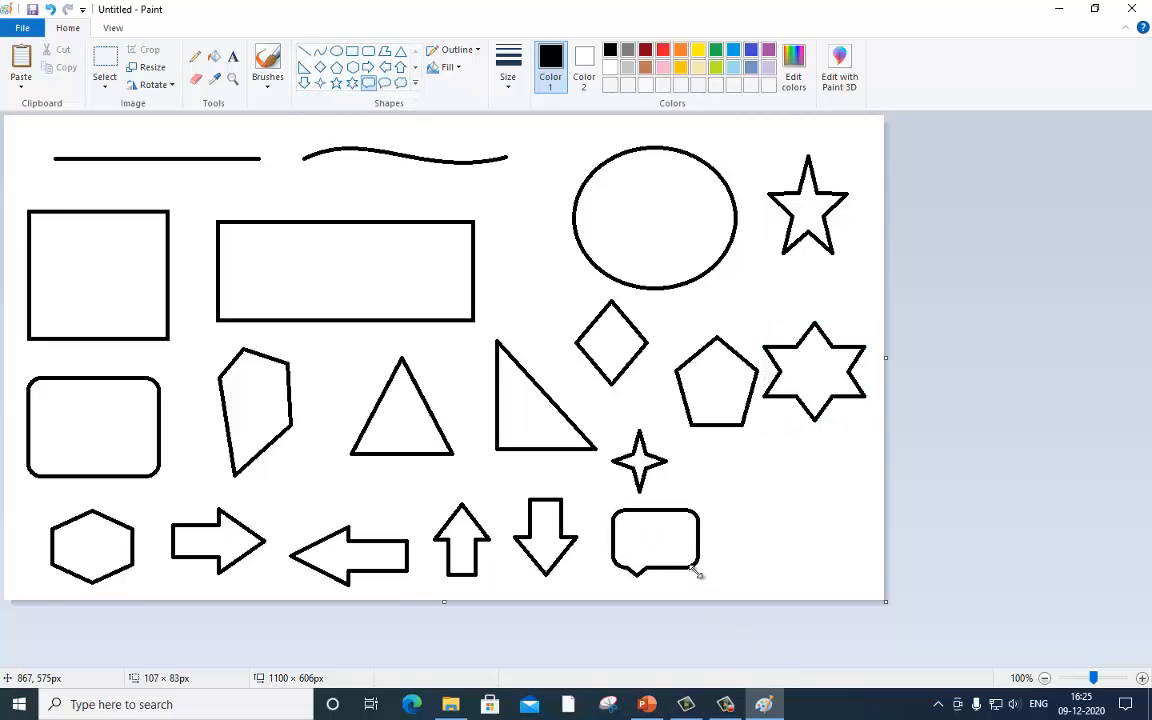
Step: Draw an oval callout about 117 × 94 px beside the four-point star and a cloud callout about 100 × 68 px near the canvas's lower-right corner
{"action": "left_click", "coordinate": [385, 83]}
{"action": "left_click_drag", "start_coordinate": [695, 453], "coordinate": [789, 527]}
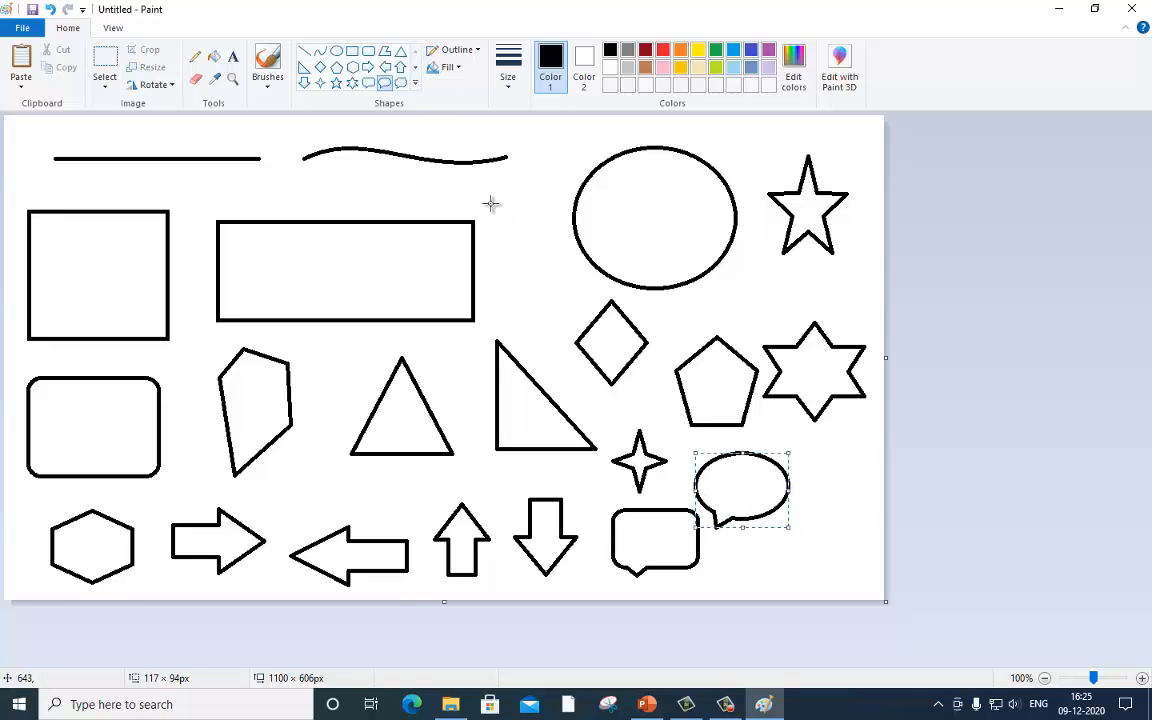
{"action": "left_click", "coordinate": [401, 83]}
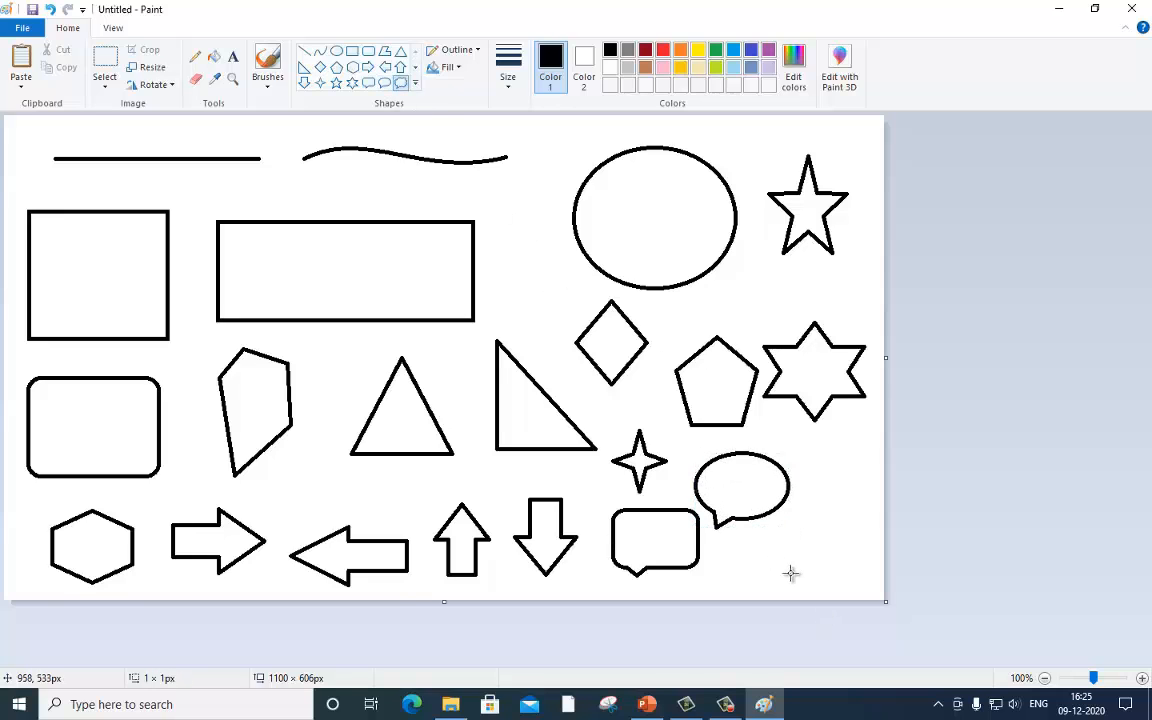
{"action": "left_click_drag", "start_coordinate": [770, 543], "coordinate": [851, 595]}
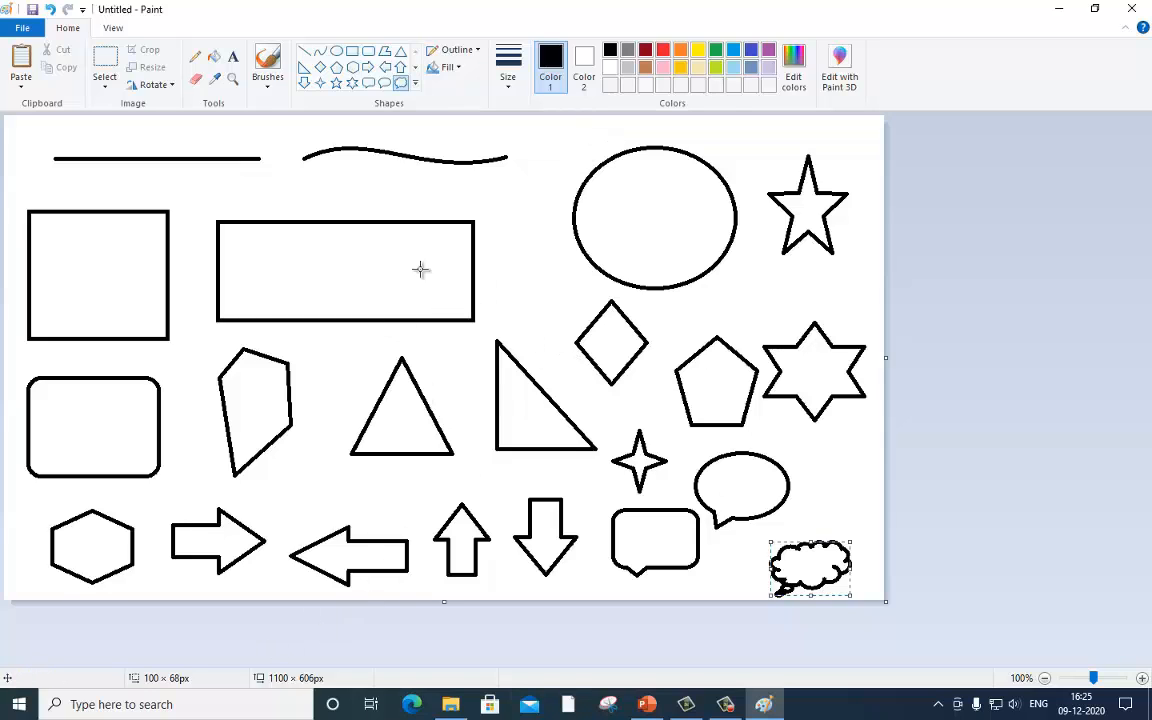
Step: Draw a small rectangle about 112 × 75 px inside the wide rectangle
{"action": "left_click", "coordinate": [479, 55]}
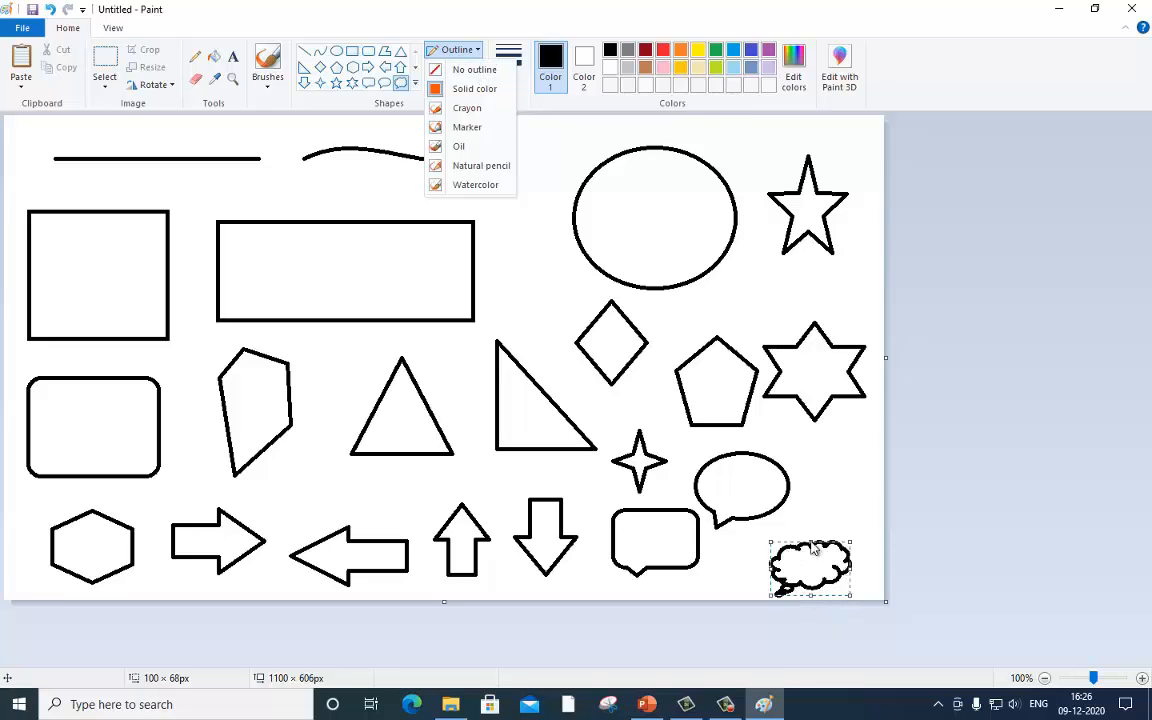
{"action": "left_click", "coordinate": [402, 86]}
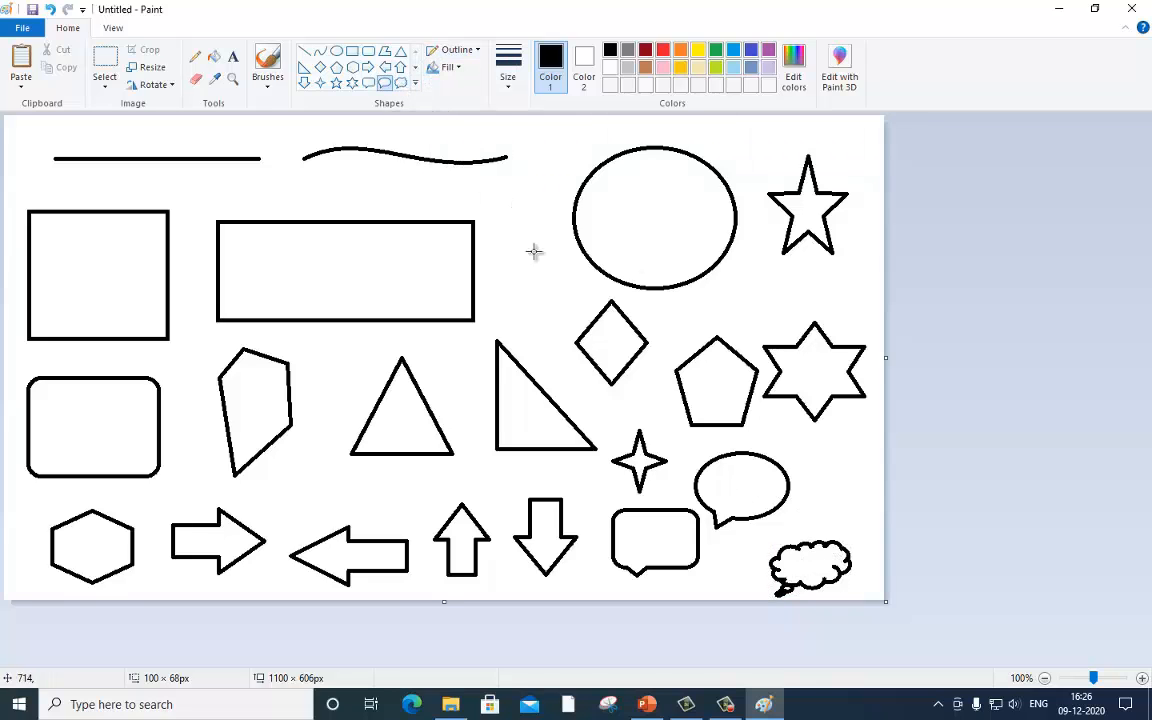
{"action": "left_click", "coordinate": [349, 52]}
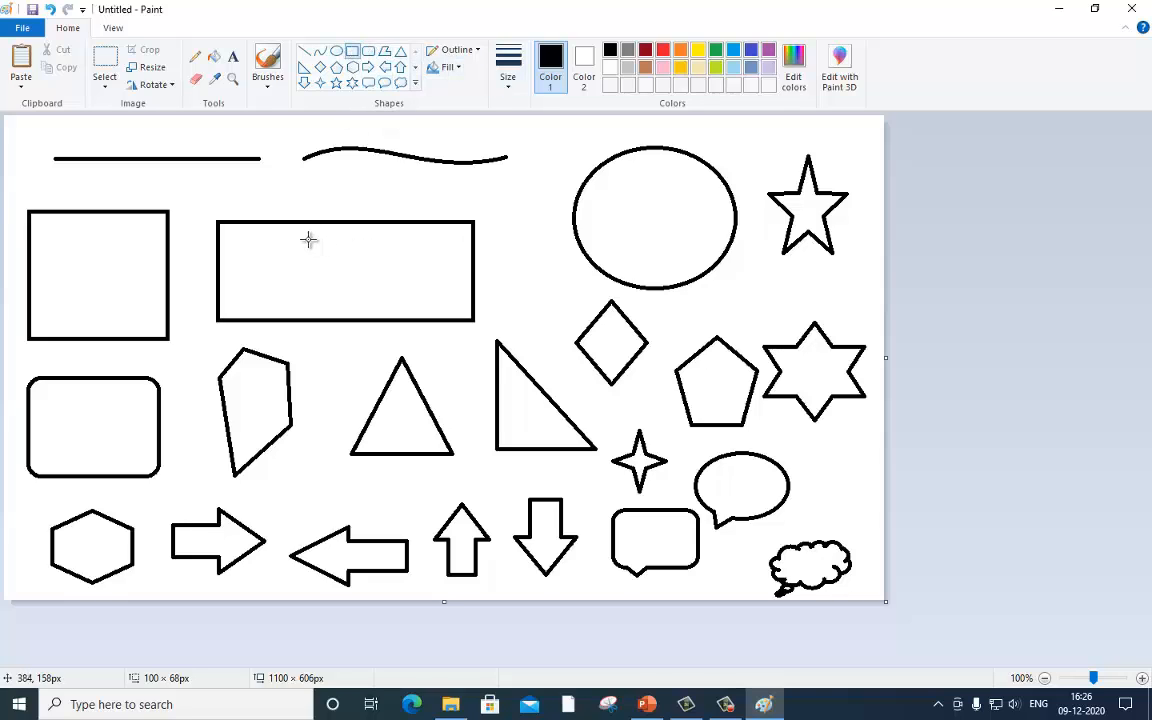
{"action": "left_click_drag", "start_coordinate": [301, 239], "coordinate": [390, 298]}
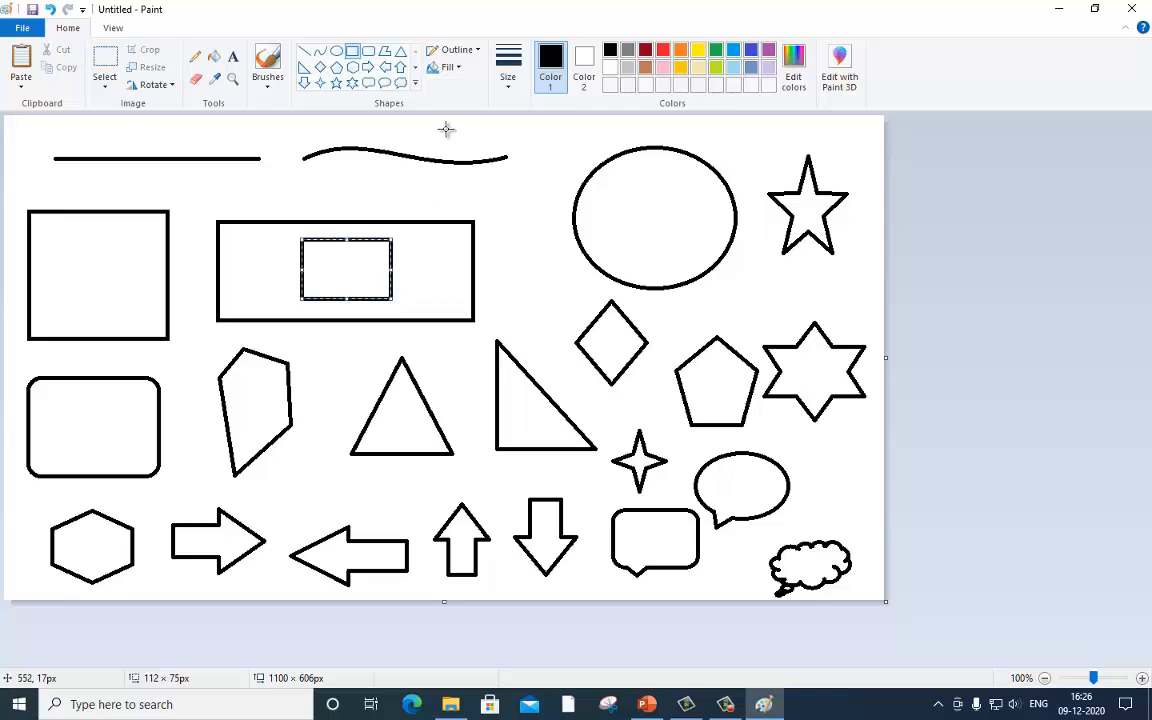
{"action": "left_click", "coordinate": [477, 52]}
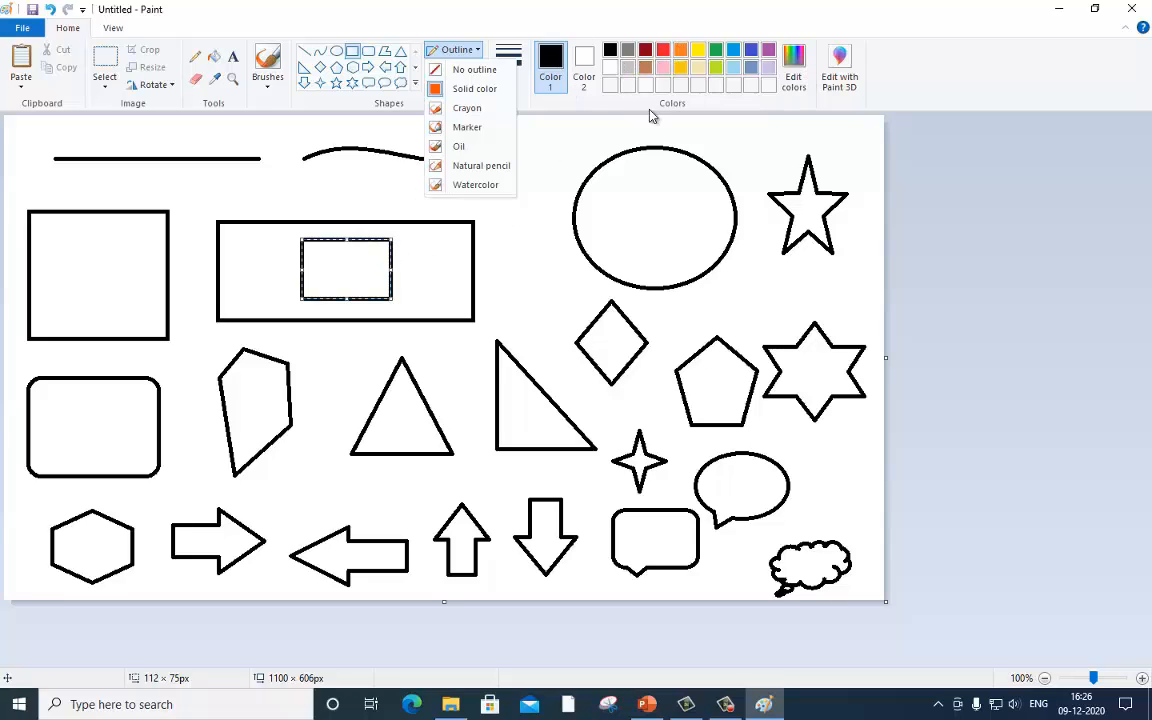
{"action": "left_click", "coordinate": [682, 52]}
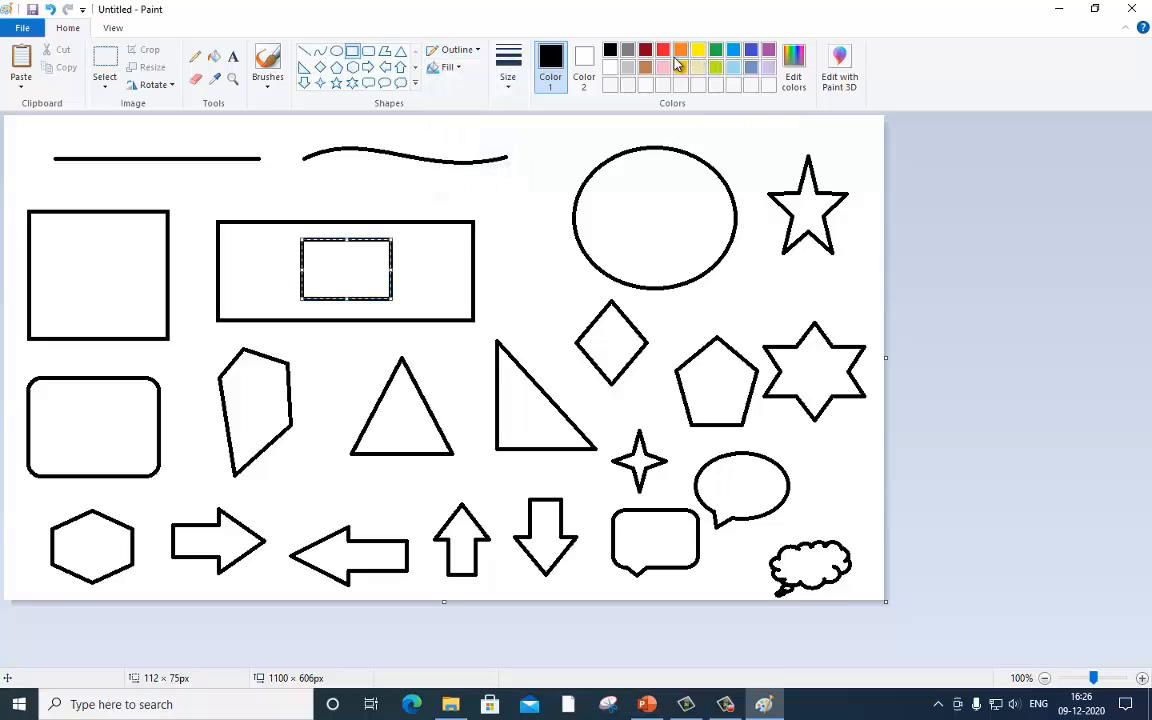
{"action": "left_click", "coordinate": [478, 50]}
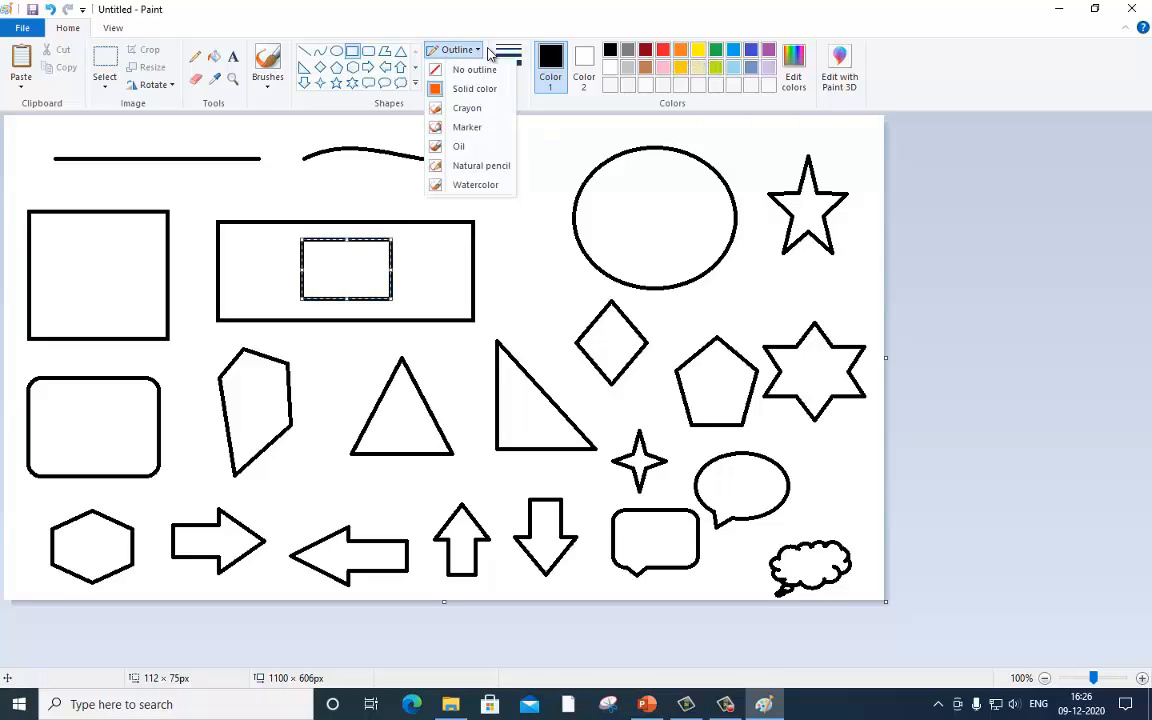
{"action": "left_click", "coordinate": [398, 148]}
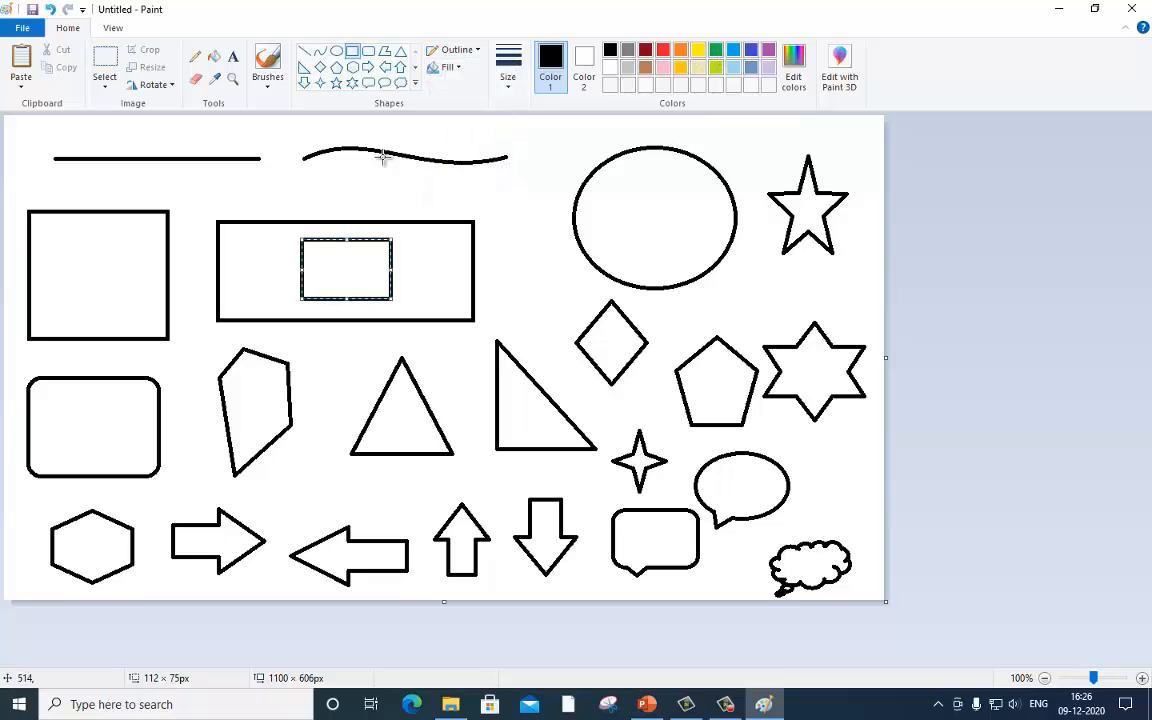
Step: Try yellow, rose, indigo, blue-gray, light turquoise and red as the outline color of the small inner rectangle
{"action": "left_click", "coordinate": [698, 53]}
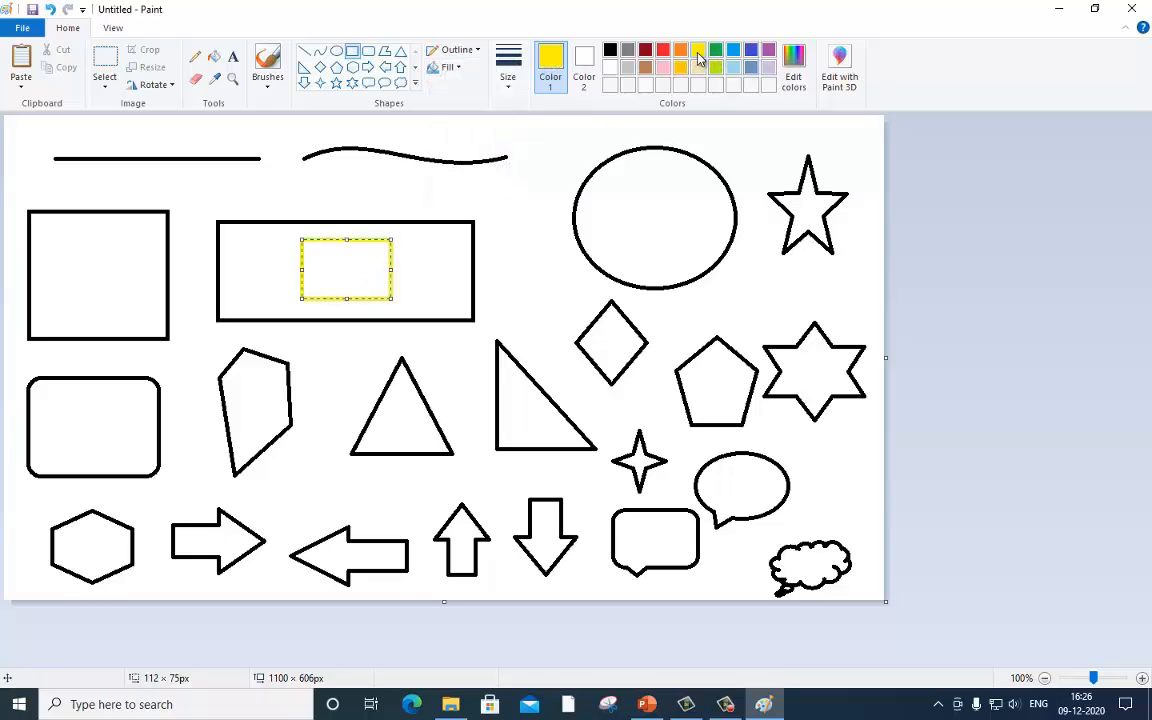
{"action": "left_click", "coordinate": [663, 67]}
{"action": "left_click", "coordinate": [751, 50]}
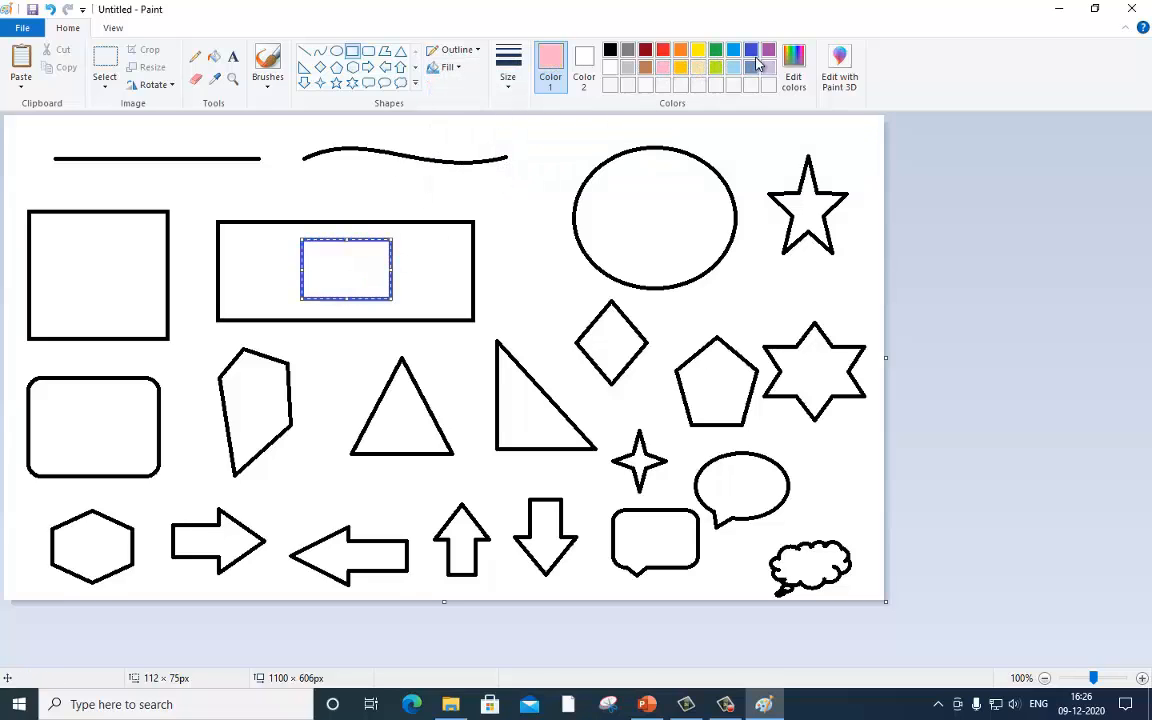
{"action": "left_click", "coordinate": [748, 71]}
{"action": "left_click", "coordinate": [733, 70]}
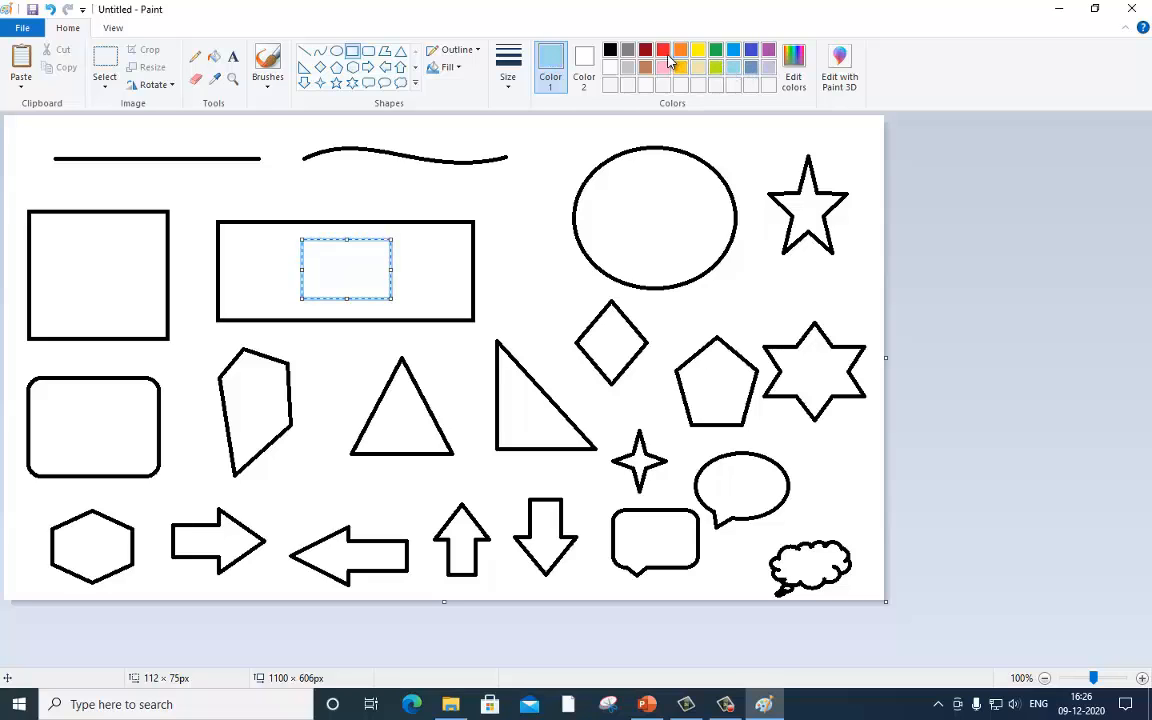
{"action": "left_click", "coordinate": [663, 54]}
Step: Set the small inner rectangle's outline style to Solid color
{"action": "left_click", "coordinate": [456, 49]}
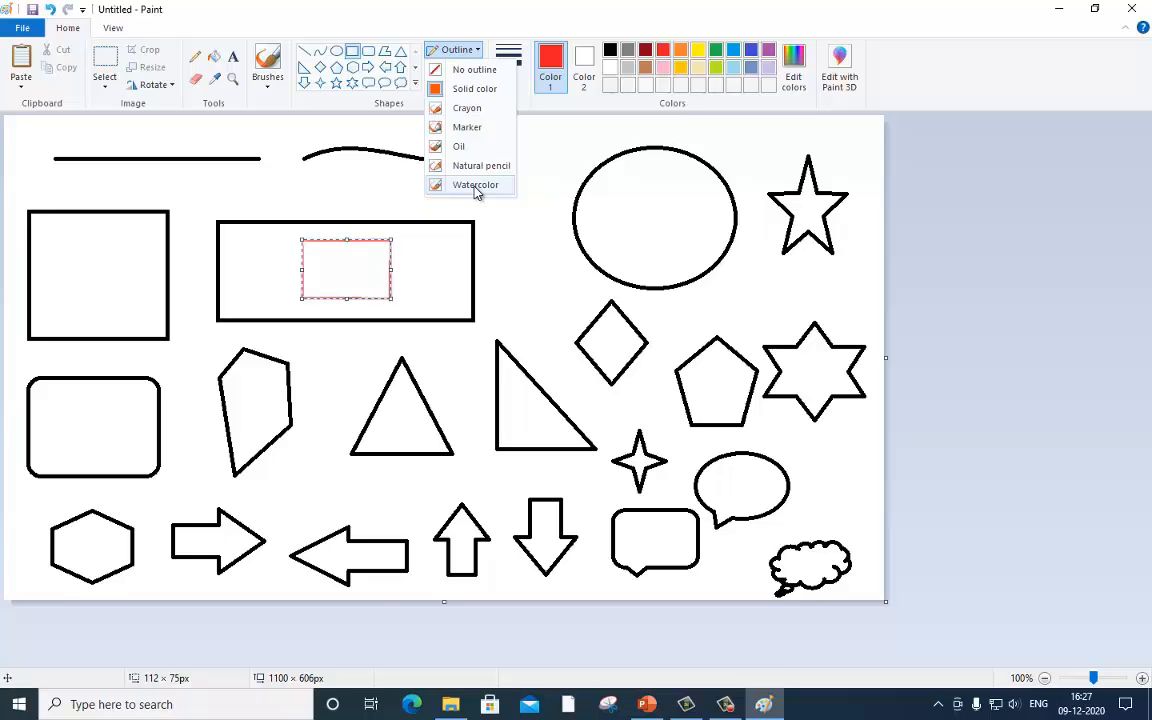
{"action": "left_click", "coordinate": [474, 88]}
{"action": "left_click", "coordinate": [467, 52]}
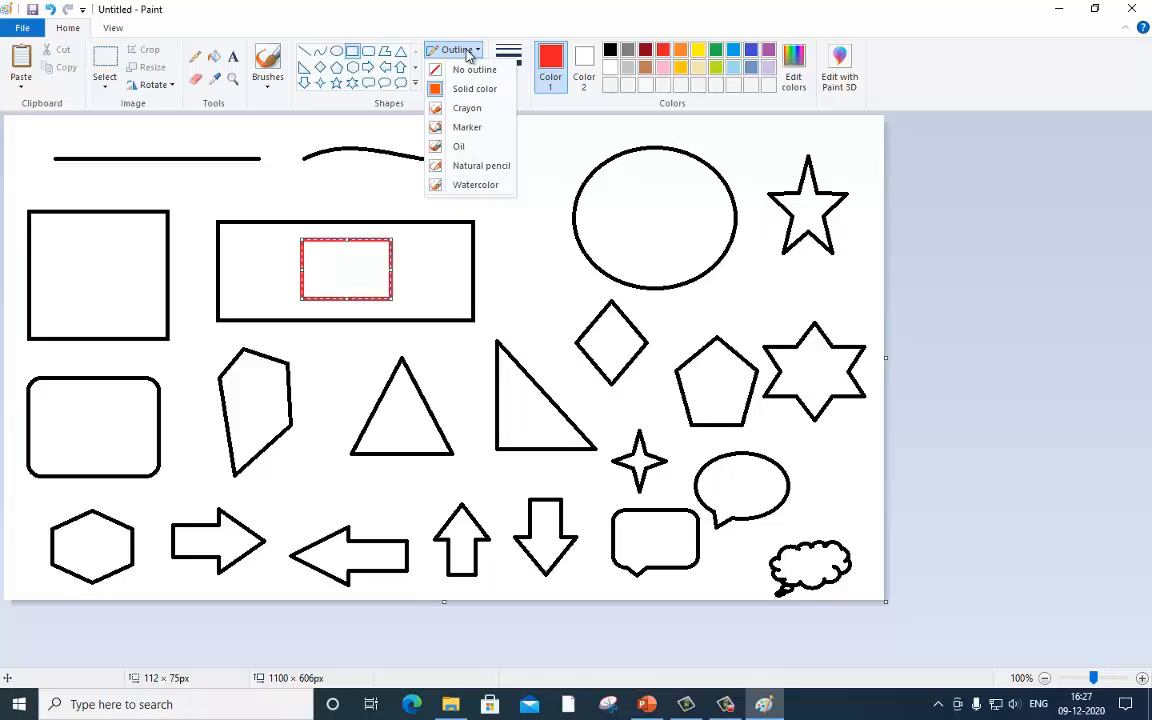
{"action": "left_click", "coordinate": [467, 52]}
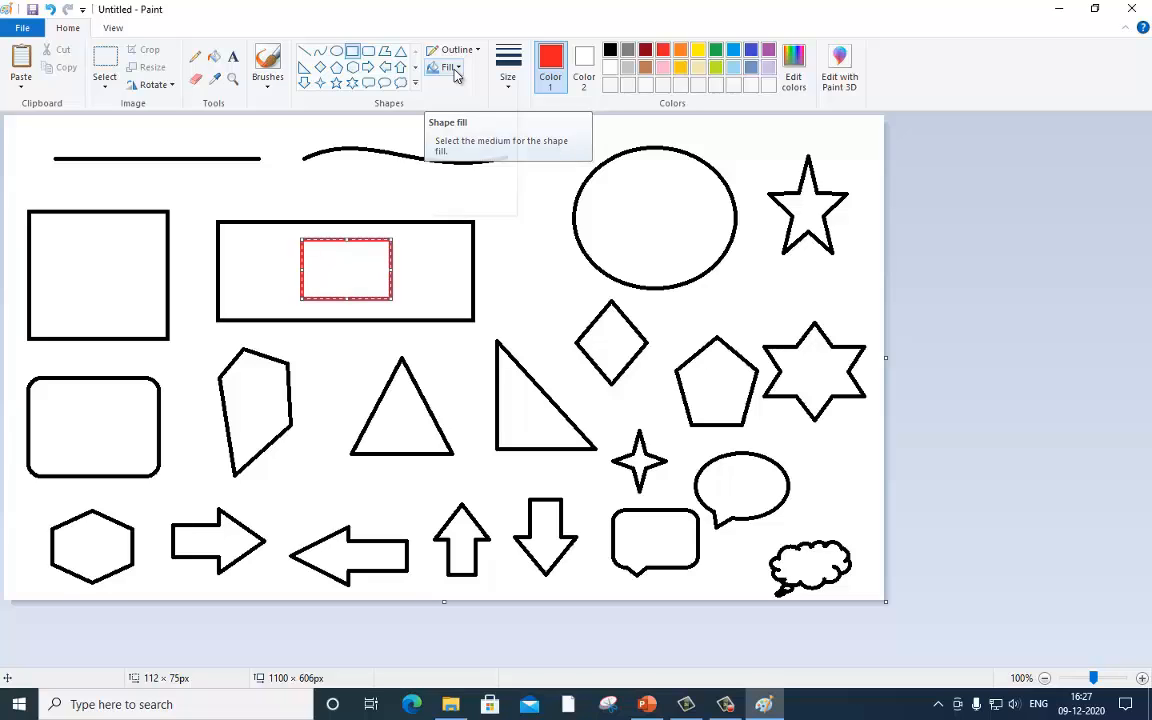
Step: Choose a Watercolor fill for the small inner rectangle and change its outline color to yellow after trying light gray and rose
{"action": "left_click", "coordinate": [455, 75]}
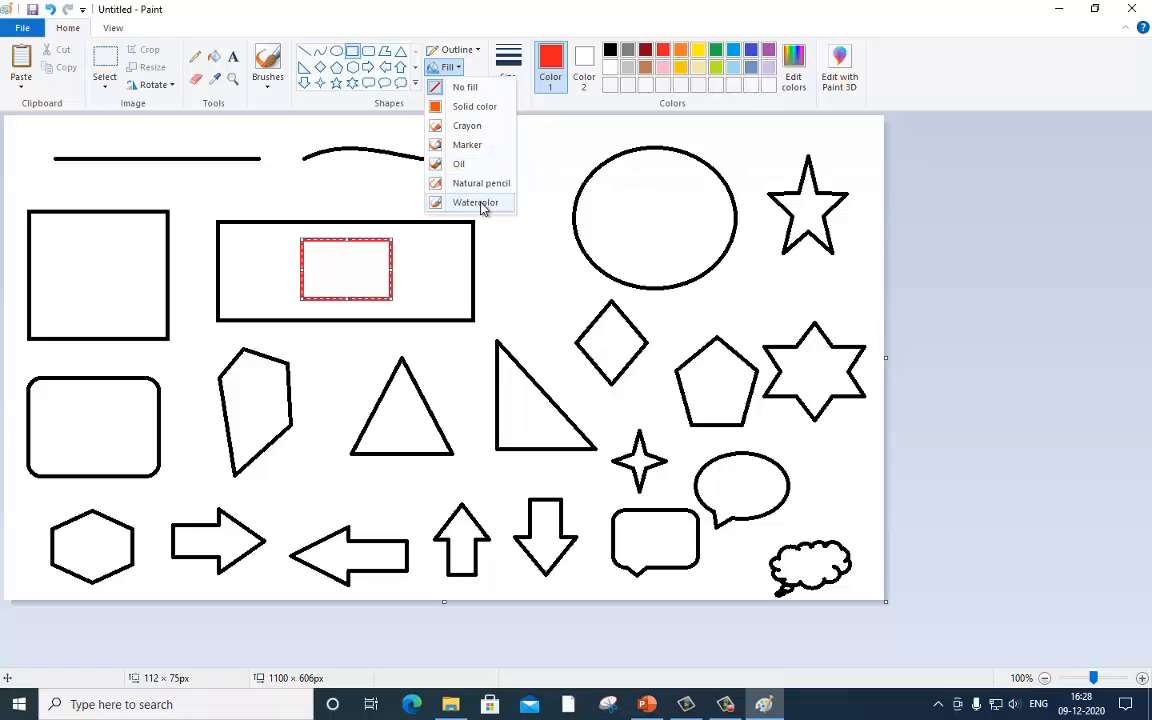
{"action": "left_click", "coordinate": [475, 202]}
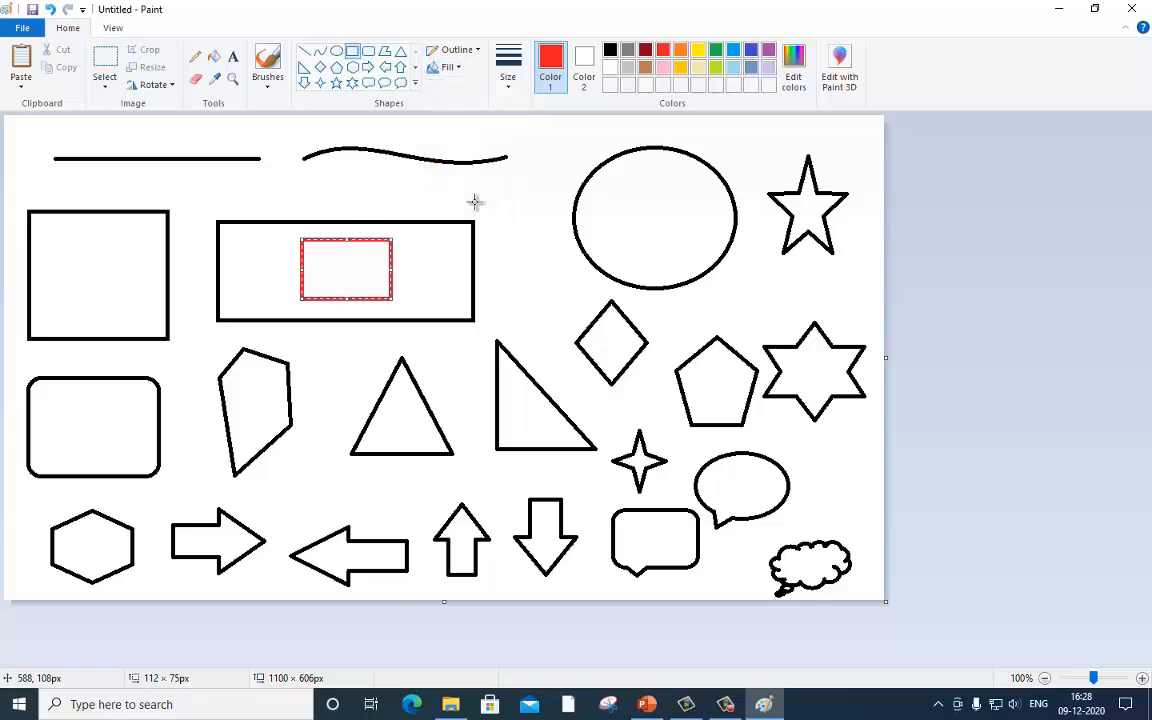
{"action": "left_click", "coordinate": [627, 67]}
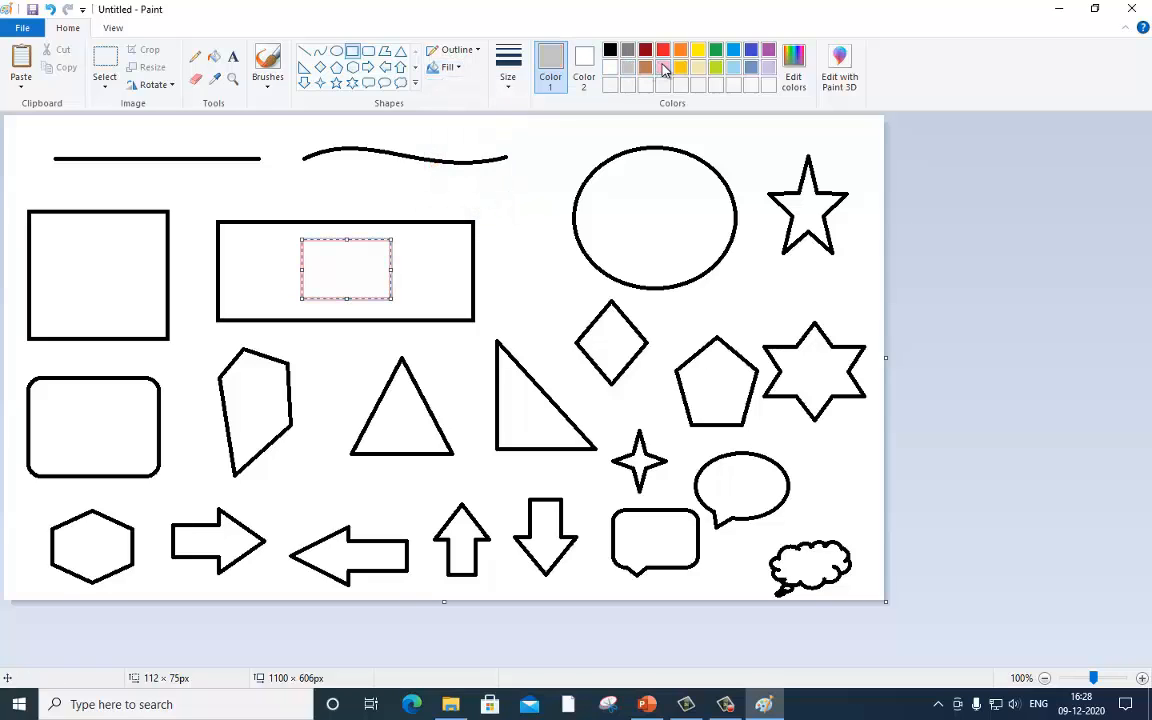
{"action": "left_click", "coordinate": [663, 67]}
{"action": "left_click", "coordinate": [698, 49]}
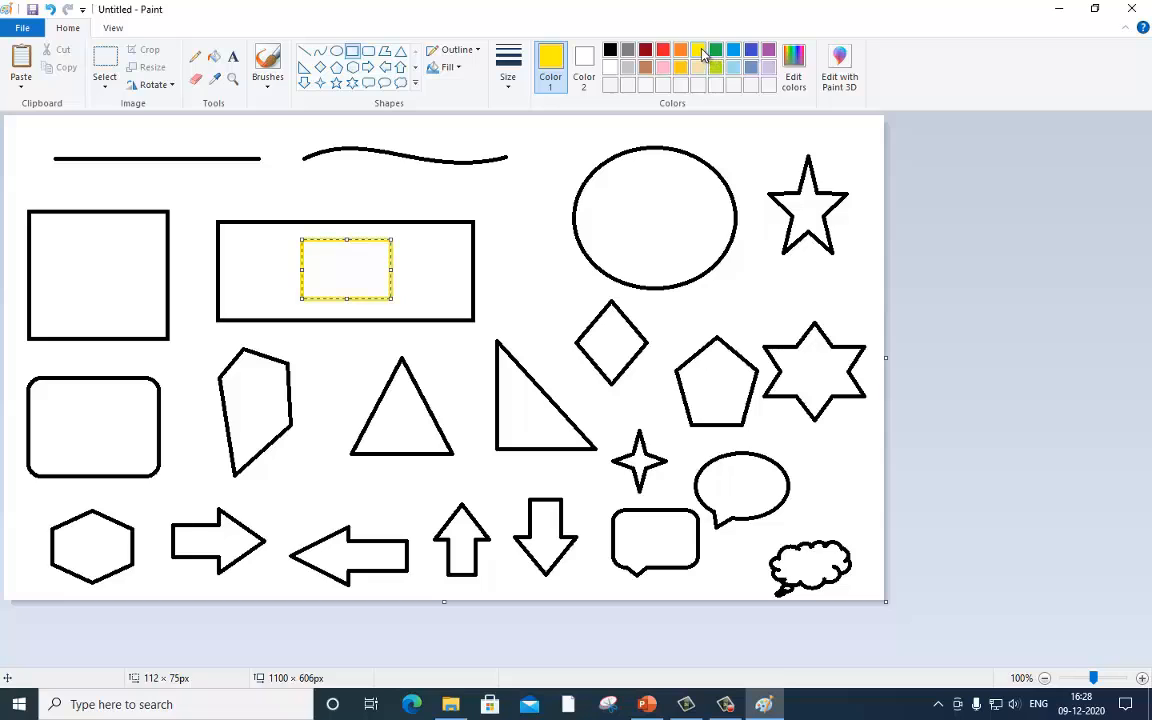
Step: Try a Solid color fill on the small inner rectangle and set it back to No fill
{"action": "left_click", "coordinate": [449, 67]}
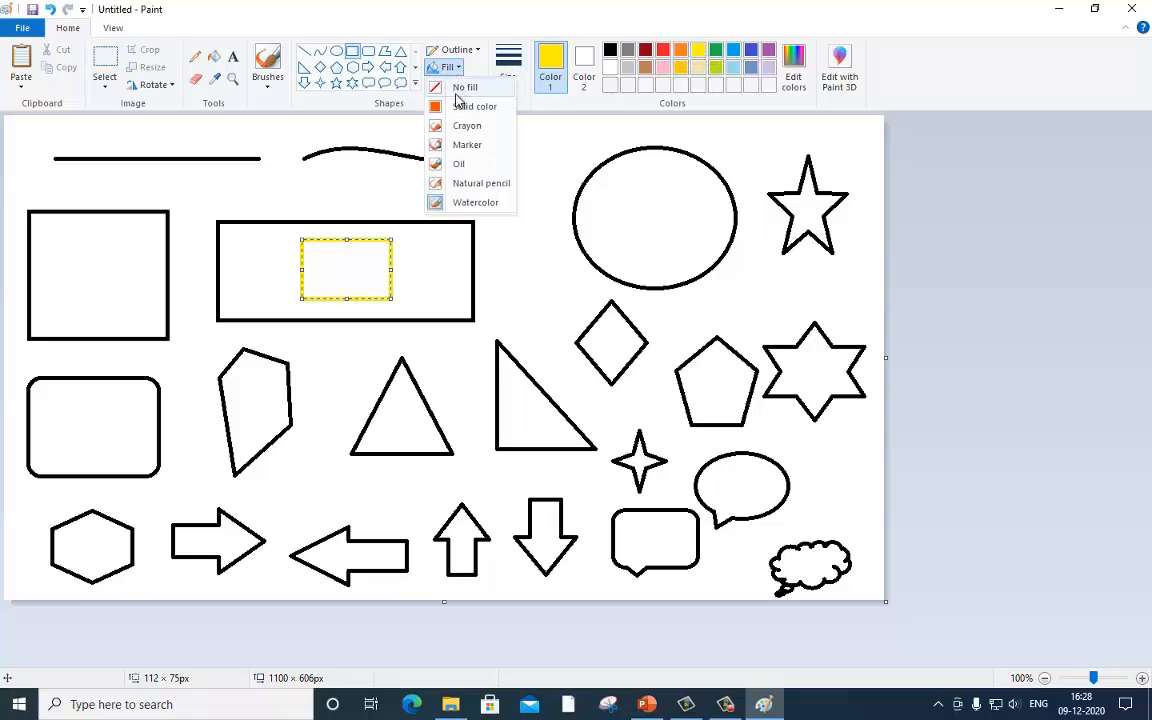
{"action": "left_click", "coordinate": [459, 107]}
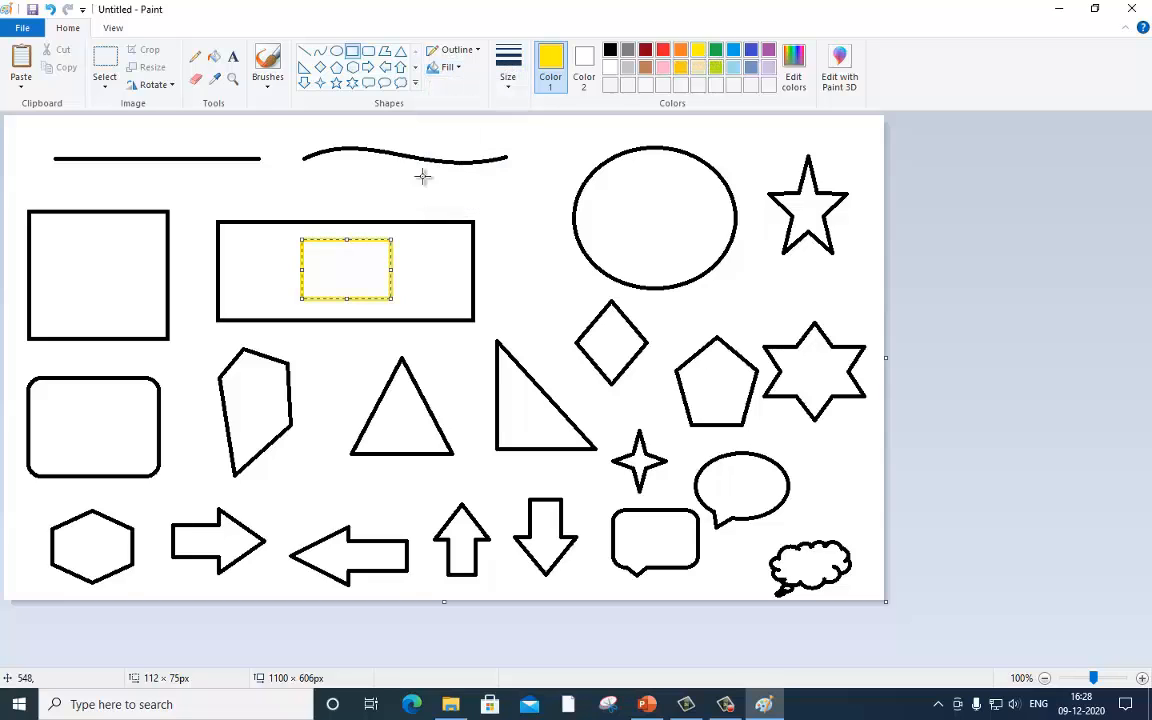
{"action": "left_click", "coordinate": [443, 67]}
{"action": "left_click", "coordinate": [461, 90]}
Step: Try a Marker fill on the small inner rectangle, and set its fill style to Solid color
{"action": "left_click", "coordinate": [449, 67]}
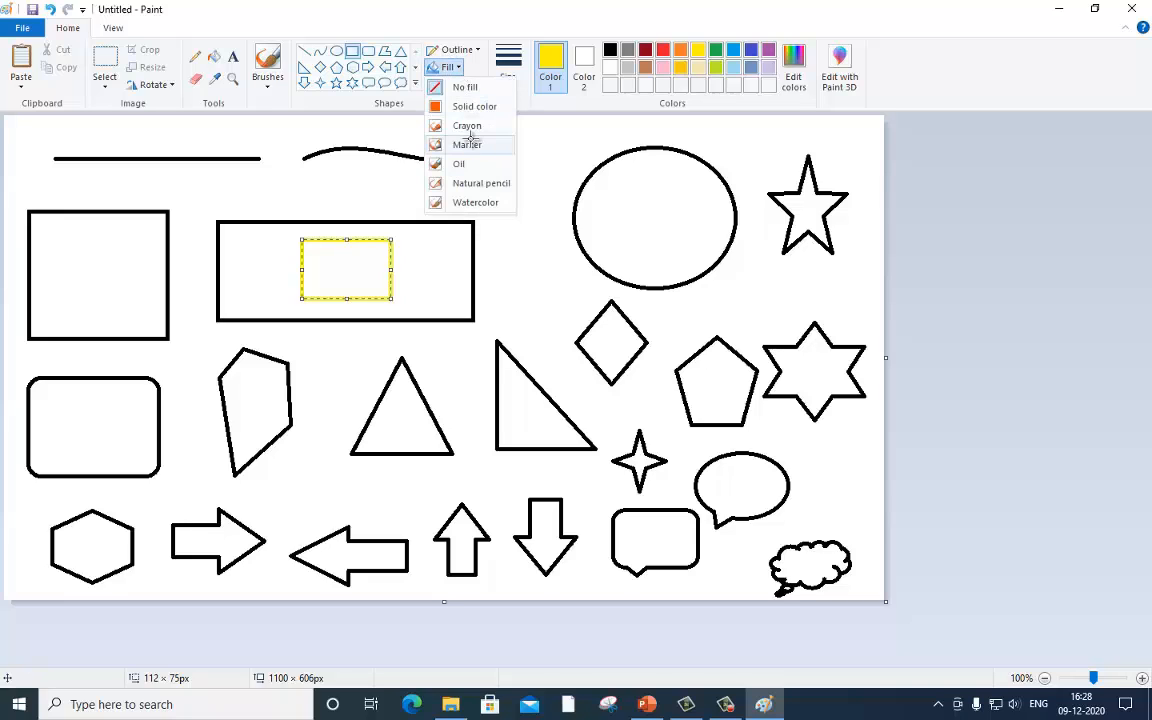
{"action": "left_click", "coordinate": [467, 145]}
{"action": "left_click", "coordinate": [455, 70]}
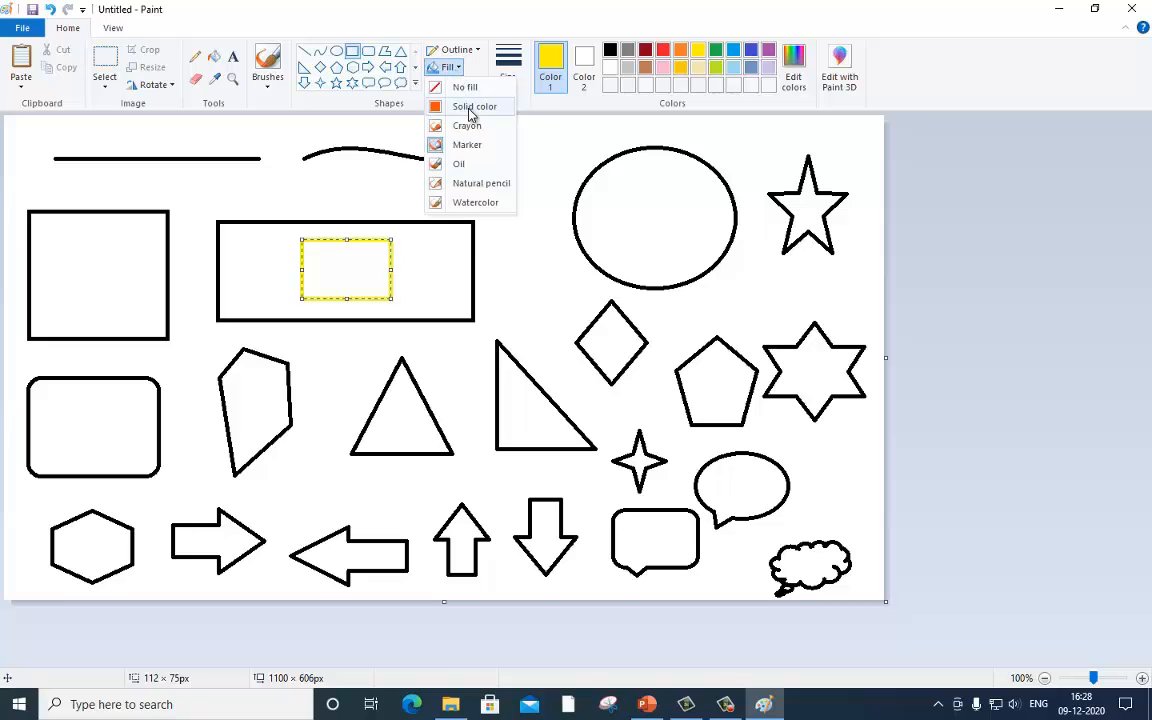
{"action": "left_click", "coordinate": [469, 109]}
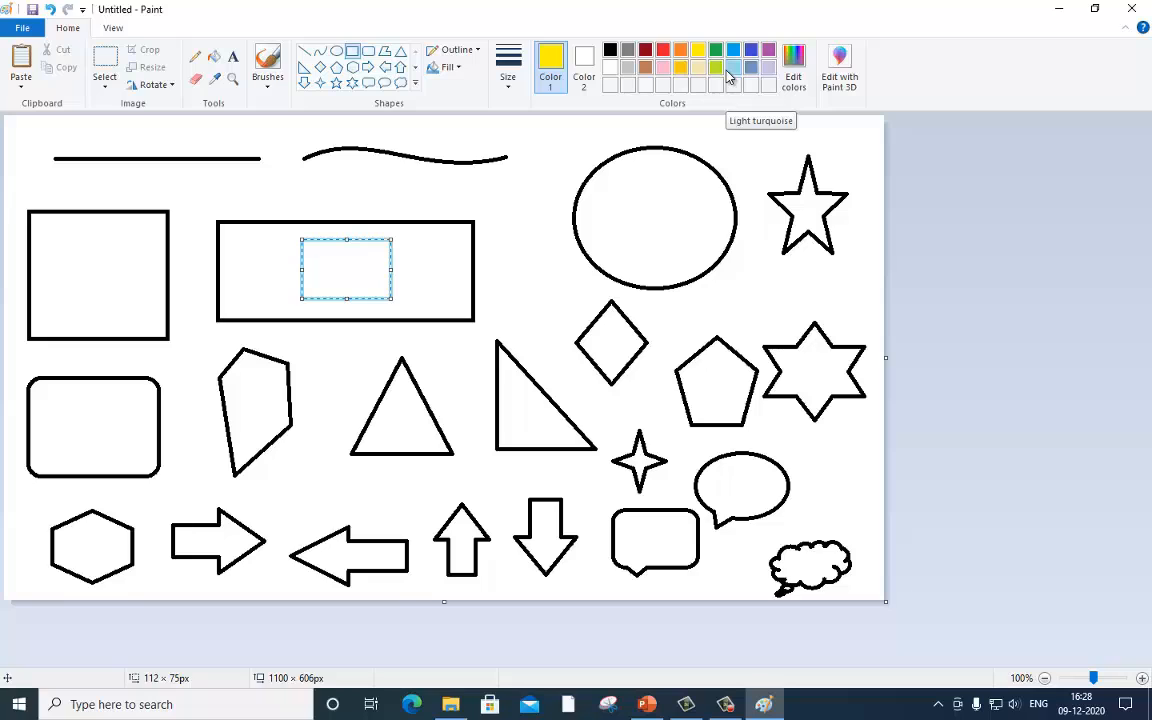
Step: Mix a custom magenta with red 205, green 18 and blue 172 and apply it as the small inner rectangle's outline color
{"action": "left_click", "coordinate": [796, 80]}
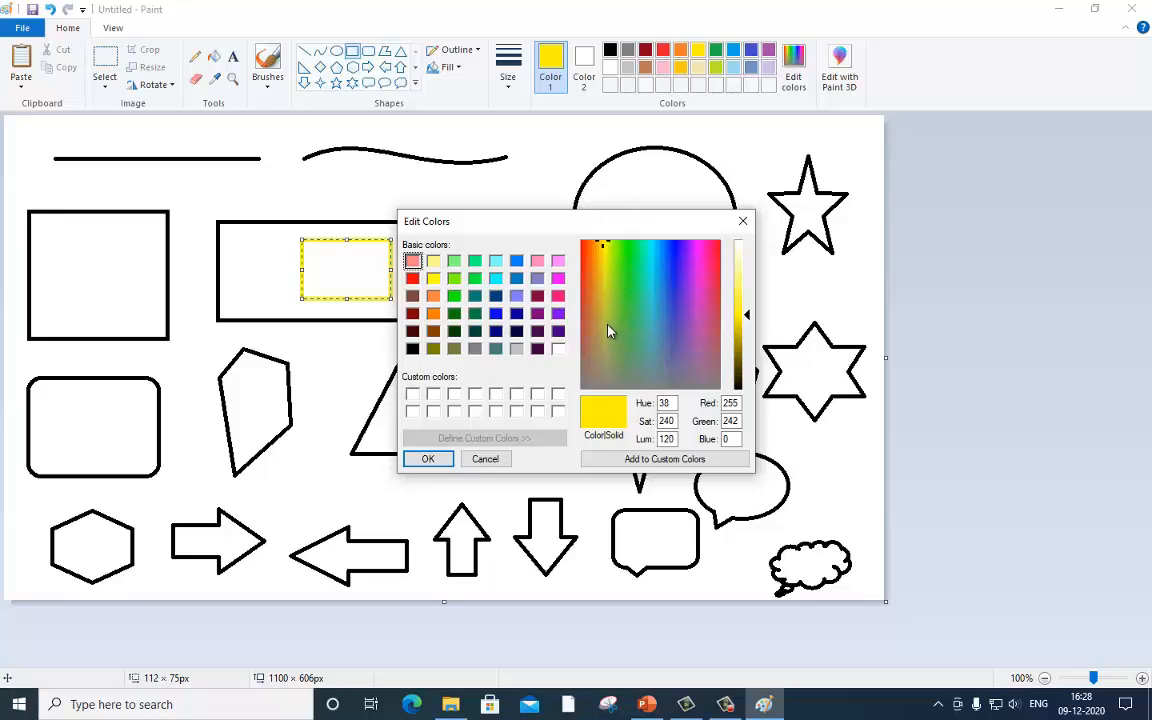
{"action": "mouse_move", "coordinate": [748, 314]}
{"action": "left_mouse_down"}
{"action": "mouse_move", "coordinate": [748, 267]}
{"action": "mouse_move", "coordinate": [752, 383]}
{"action": "mouse_move", "coordinate": [748, 318]}
{"action": "left_mouse_up"}
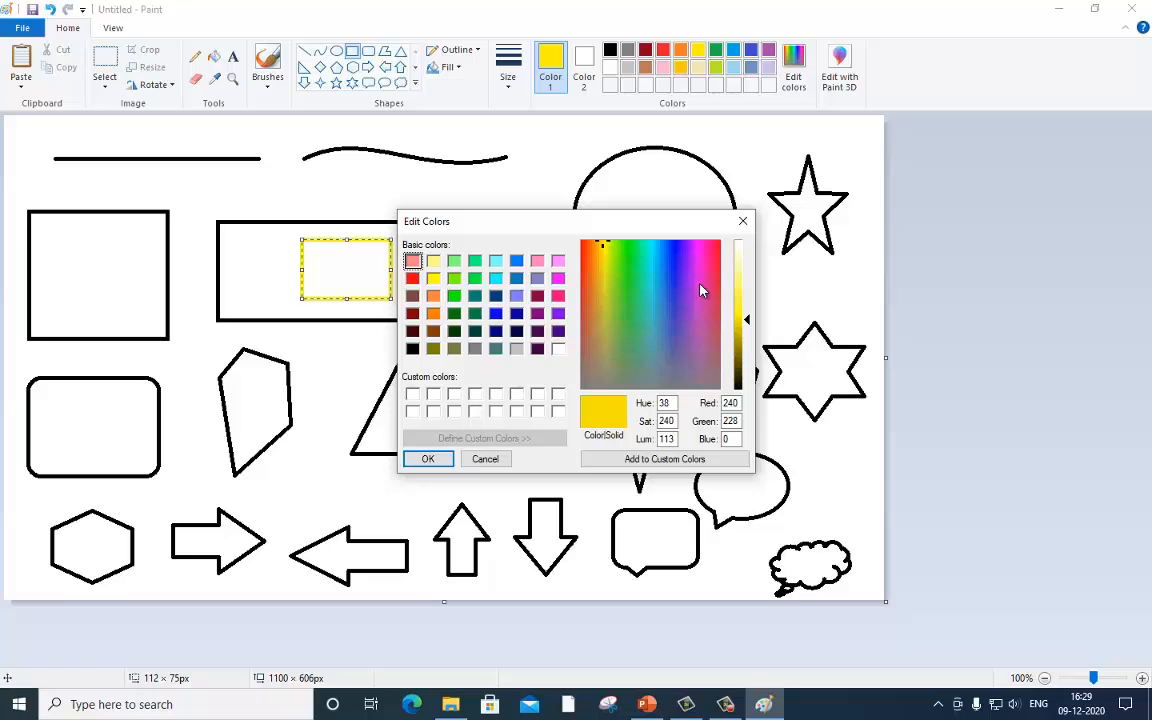
{"action": "left_click", "coordinate": [699, 284]}
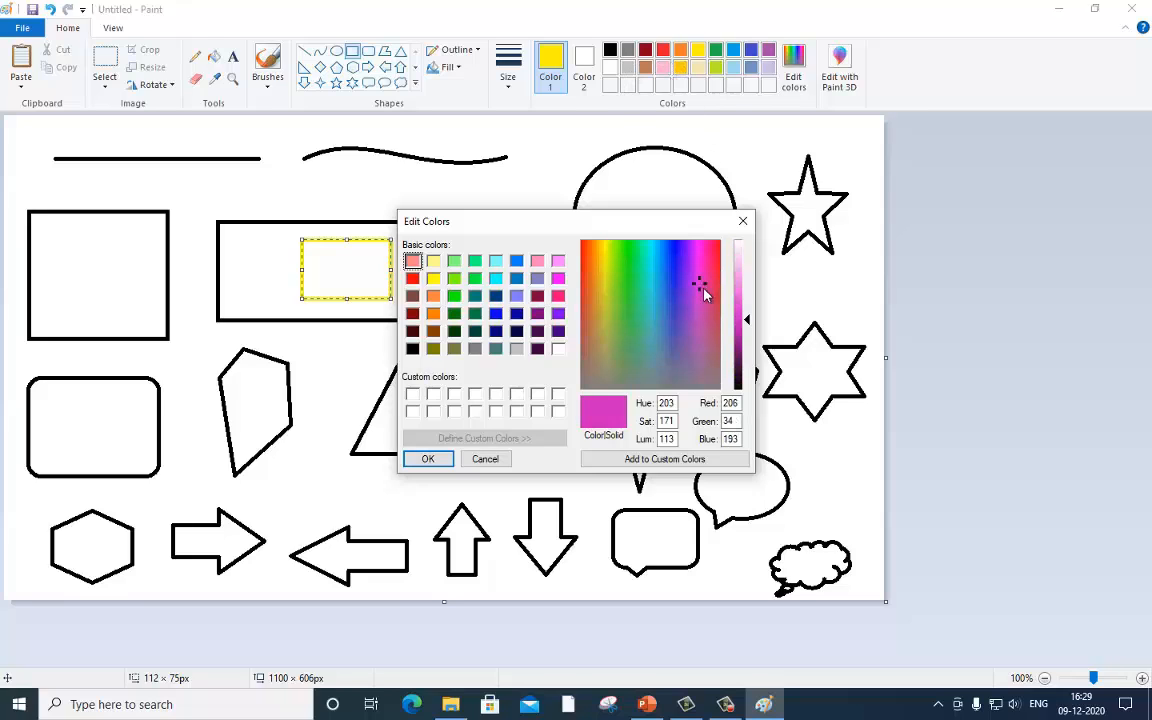
{"action": "left_click_drag", "start_coordinate": [703, 299], "coordinate": [702, 264]}
{"action": "left_click", "coordinate": [748, 317]}
{"action": "left_click_drag", "start_coordinate": [750, 318], "coordinate": [749, 324]}
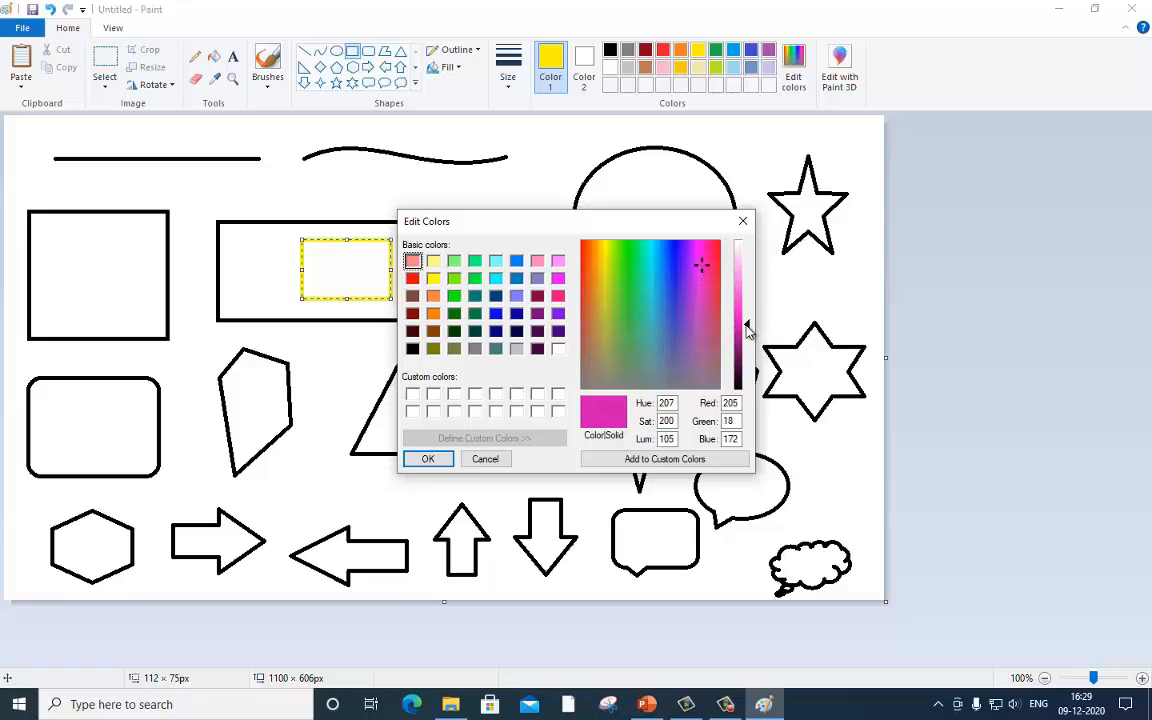
{"action": "left_click", "coordinate": [420, 461]}
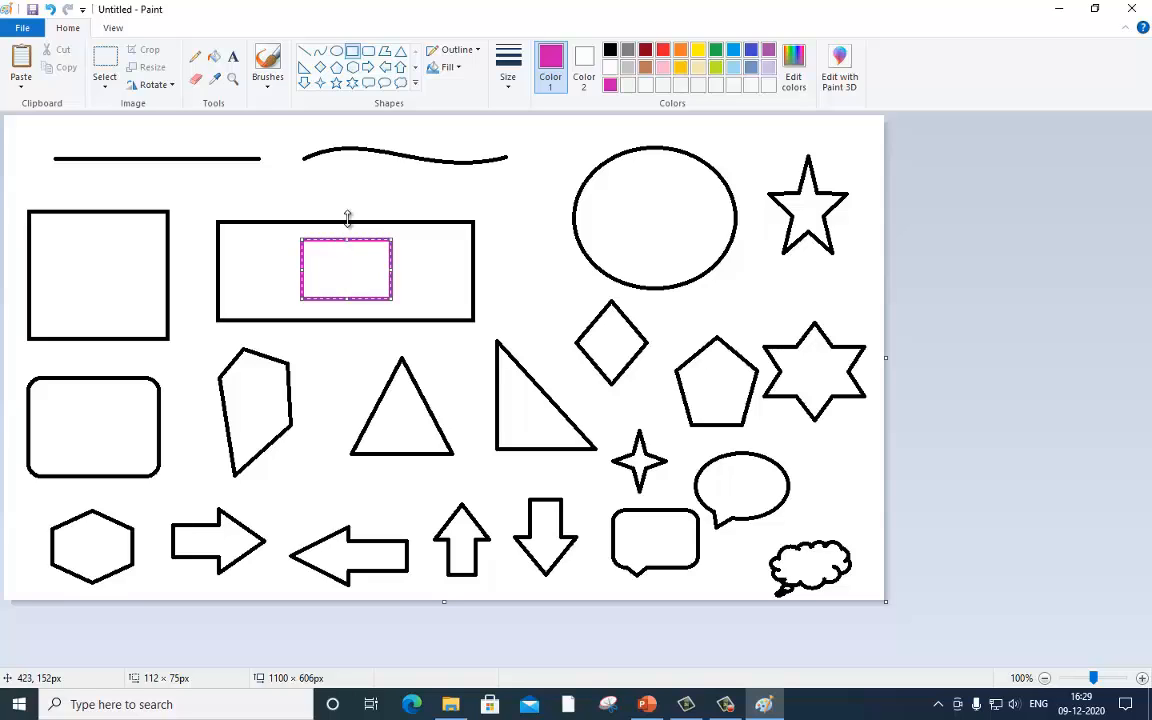
Step: Set the small inner rectangle's outline to the thinnest line size and deselect the shape
{"action": "left_click", "coordinate": [510, 84]}
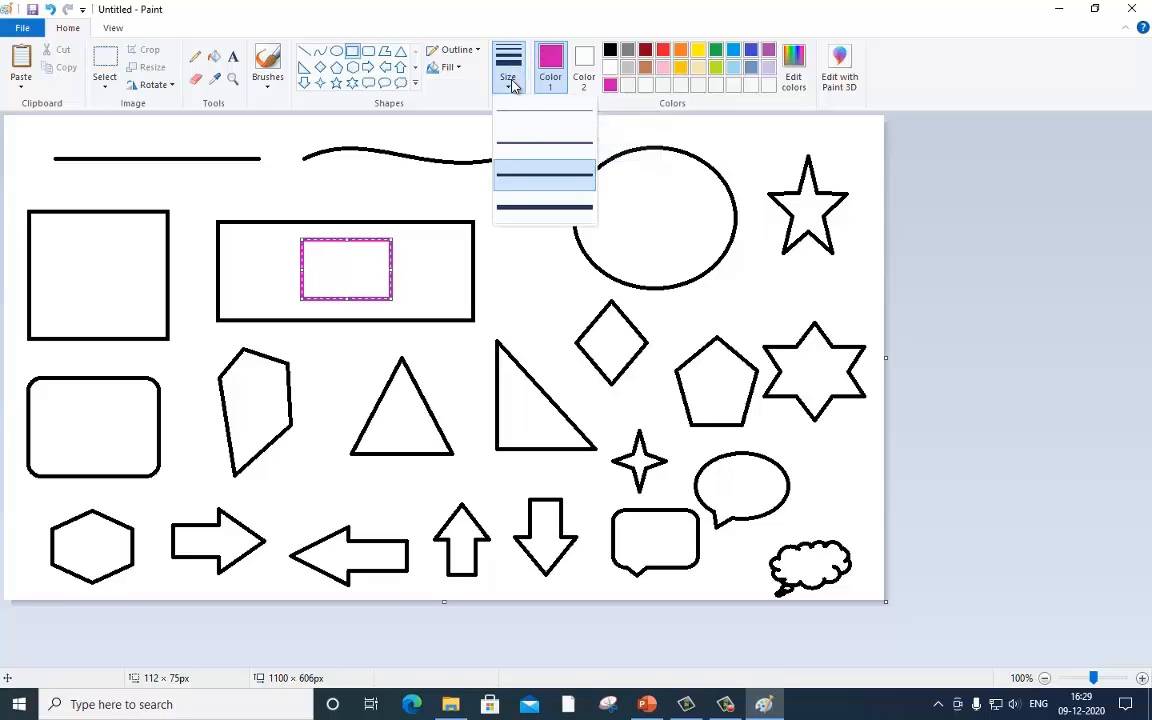
{"action": "left_click", "coordinate": [561, 117]}
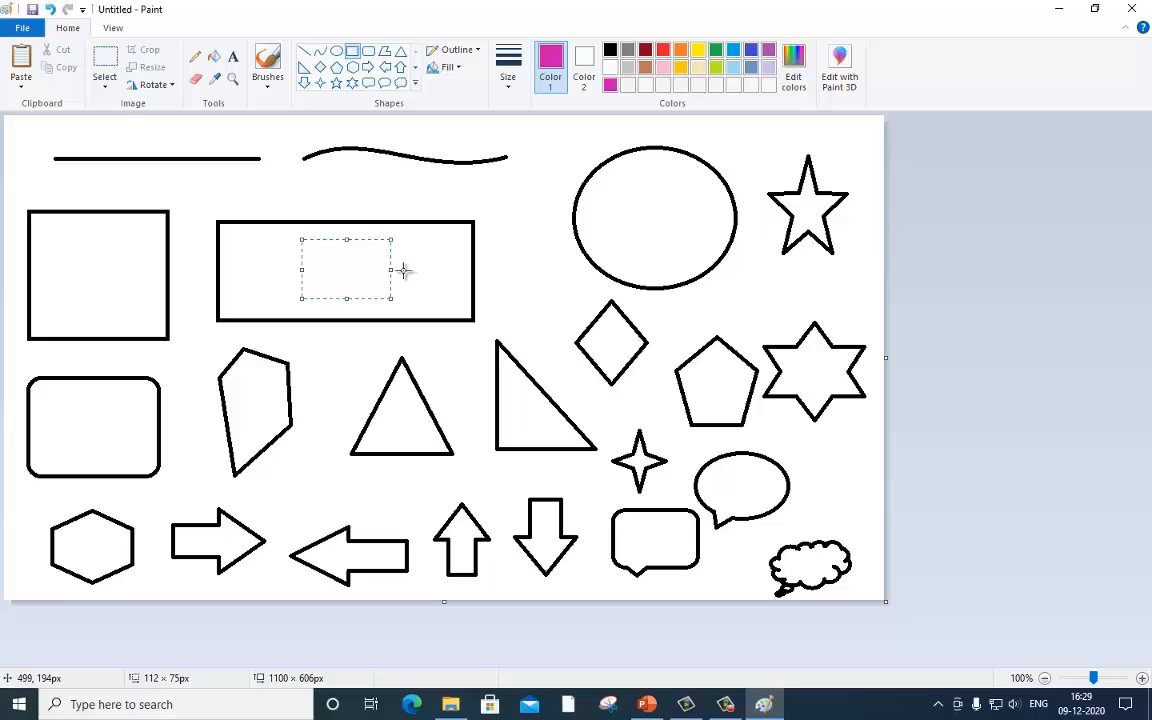
{"action": "left_click", "coordinate": [402, 270]}
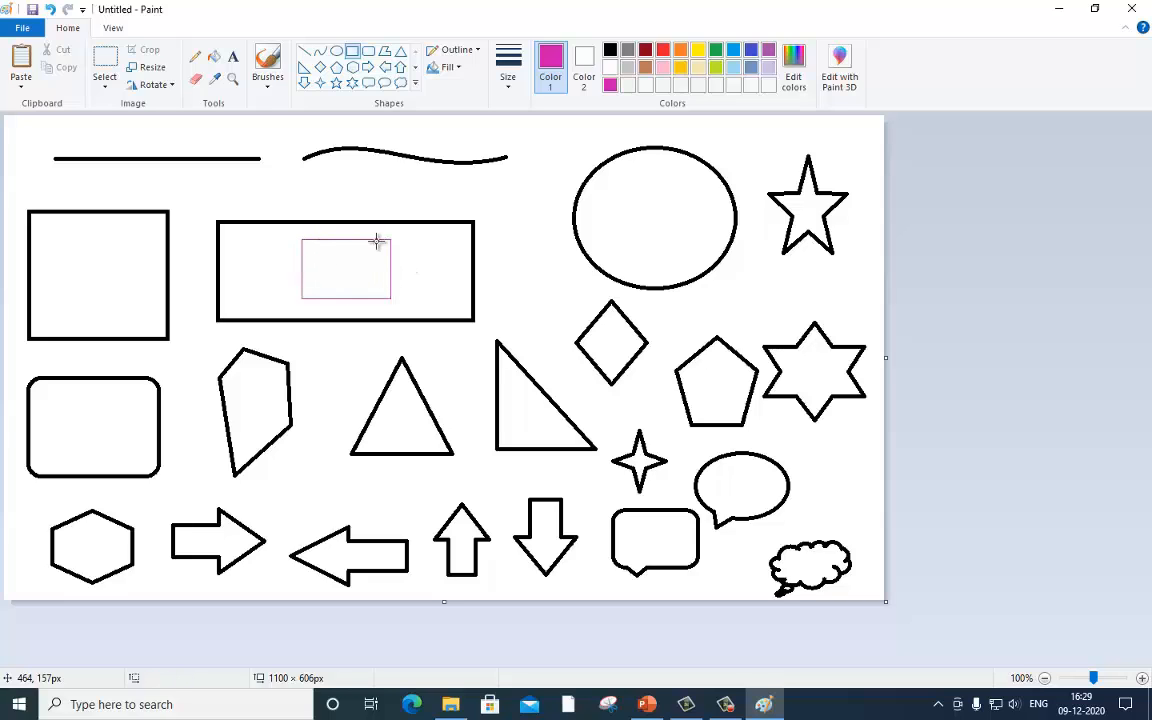